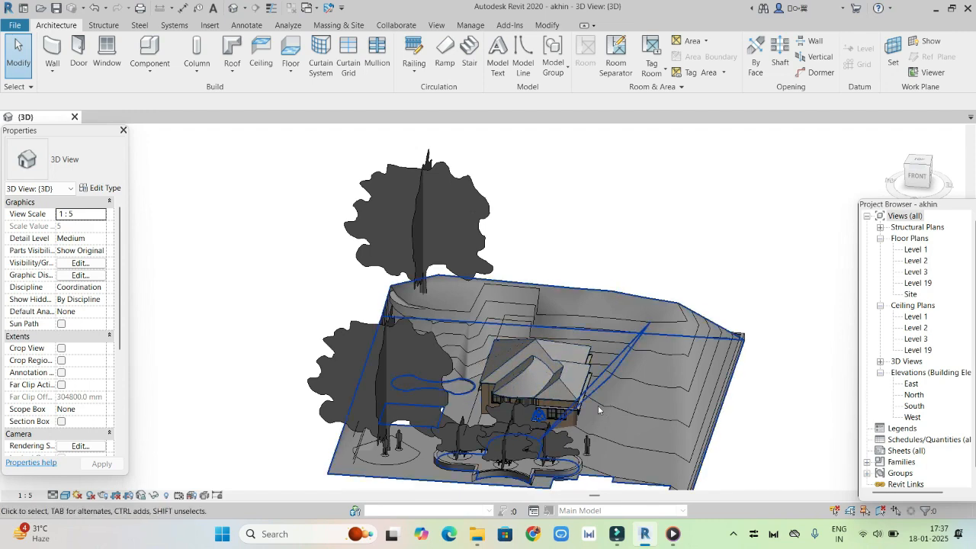
Switch the 3D view of the house and site to the Realistic visual style
{"action": "scroll", "coordinate": [530, 385], "scroll_direction": "up", "scroll_amount": 2}
{"action": "left_click", "coordinate": [921, 178]}
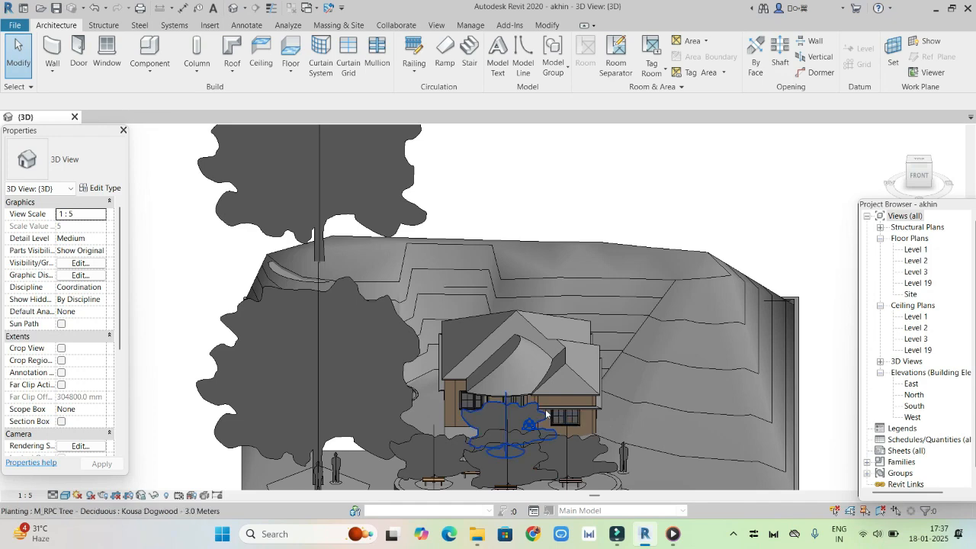
{"action": "left_click", "coordinate": [66, 495]}
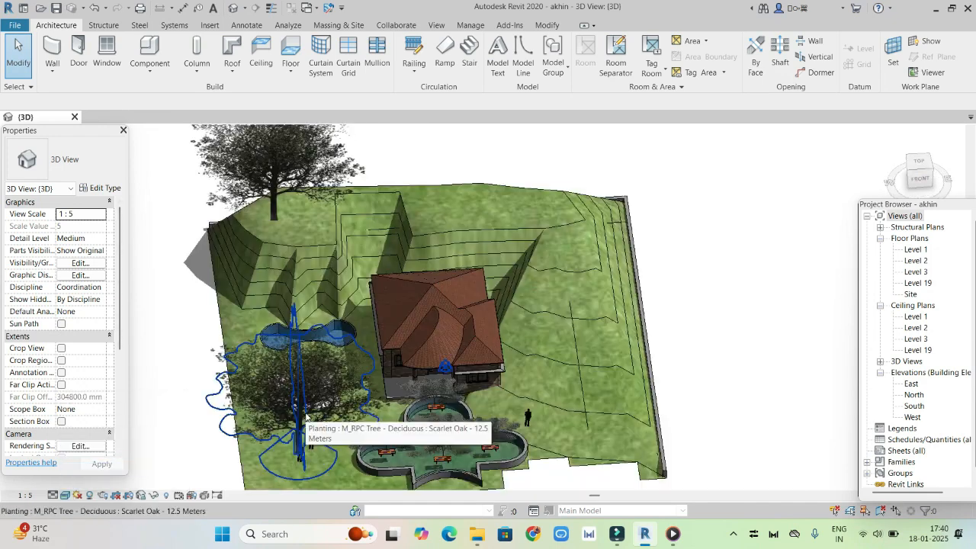
Delete the trees, people, benches and clover-shaped pond from the site around the house, keeping the swimming pool
{"action": "left_click", "coordinate": [305, 416]}
{"action": "key", "text": "Delete"}
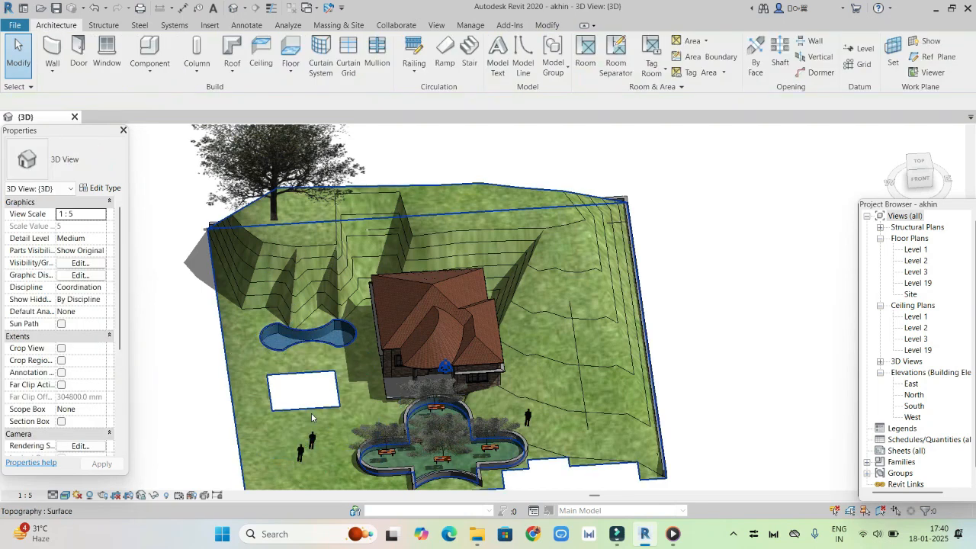
{"action": "left_click", "coordinate": [429, 415]}
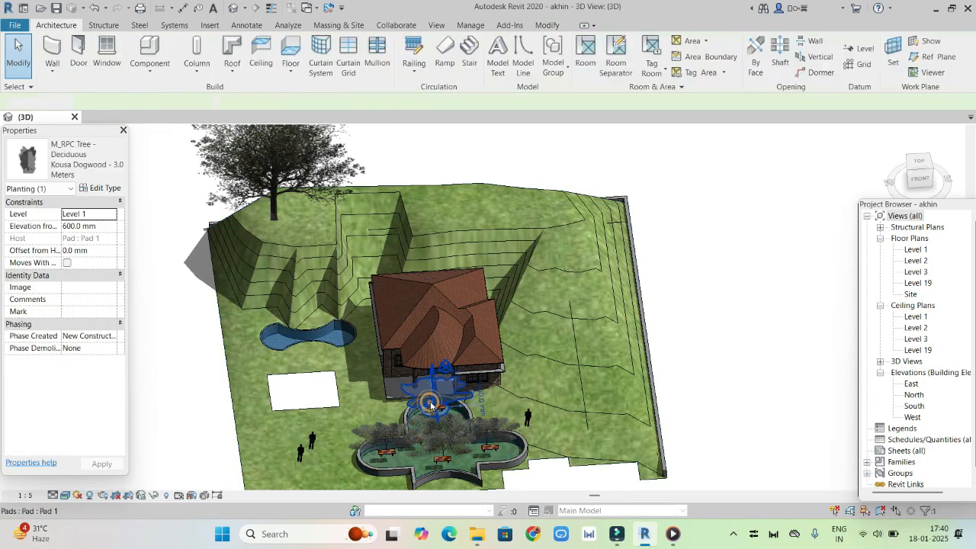
{"action": "key", "text": "Delete"}
{"action": "left_click", "coordinate": [432, 429]}
{"action": "key", "text": "Delete"}
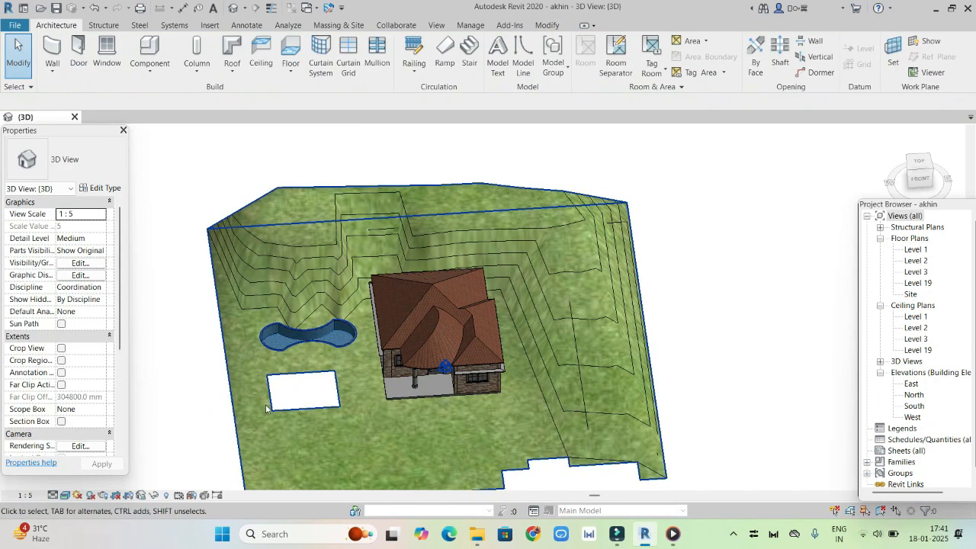
Turn on shadows in the 3D view to show them on the house and terrain
{"action": "left_click", "coordinate": [90, 496]}
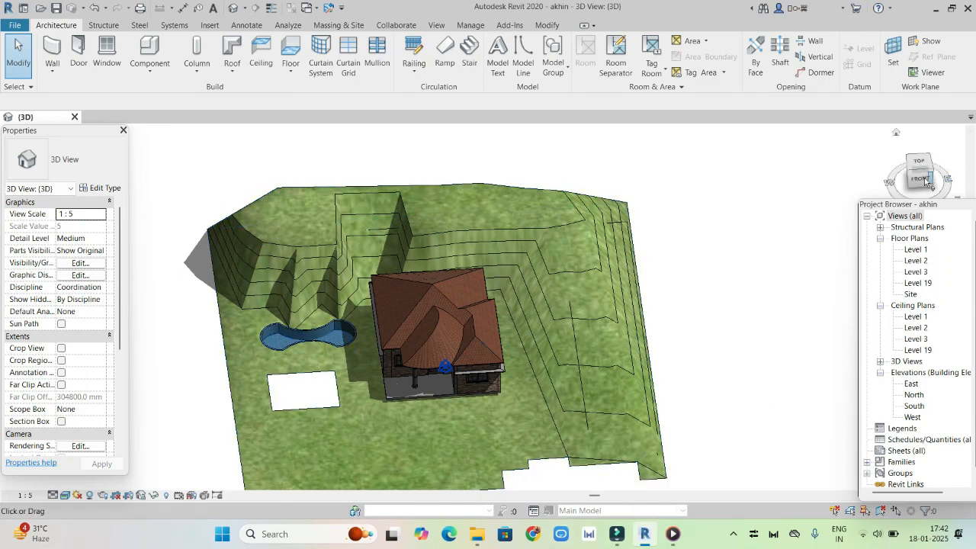
{"action": "left_click_drag", "start_coordinate": [923, 183], "coordinate": [964, 162]}
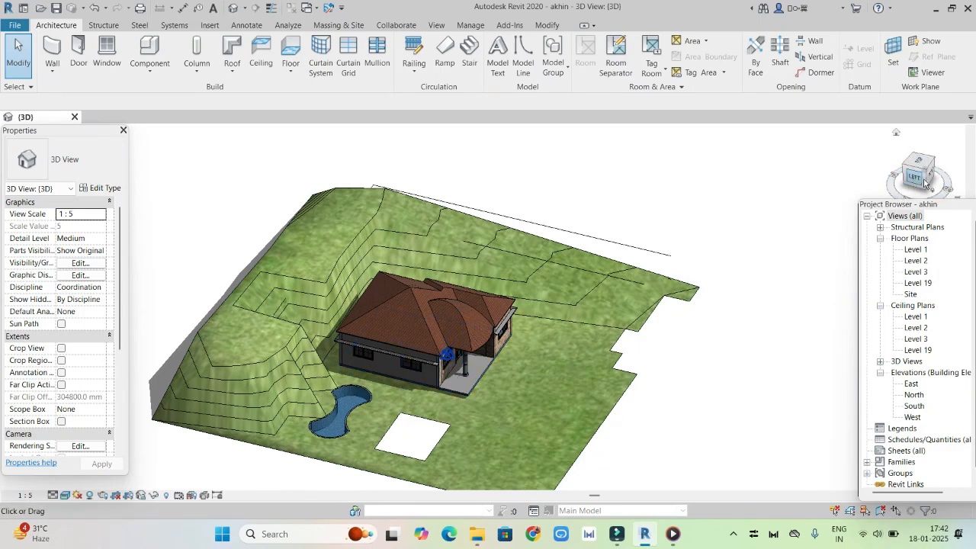
{"action": "left_click", "coordinate": [951, 179]}
{"action": "mouse_move", "coordinate": [951, 179]}
{"action": "left_mouse_down"}
{"action": "mouse_move", "coordinate": [925, 208]}
{"action": "mouse_move", "coordinate": [967, 180]}
{"action": "left_mouse_up"}
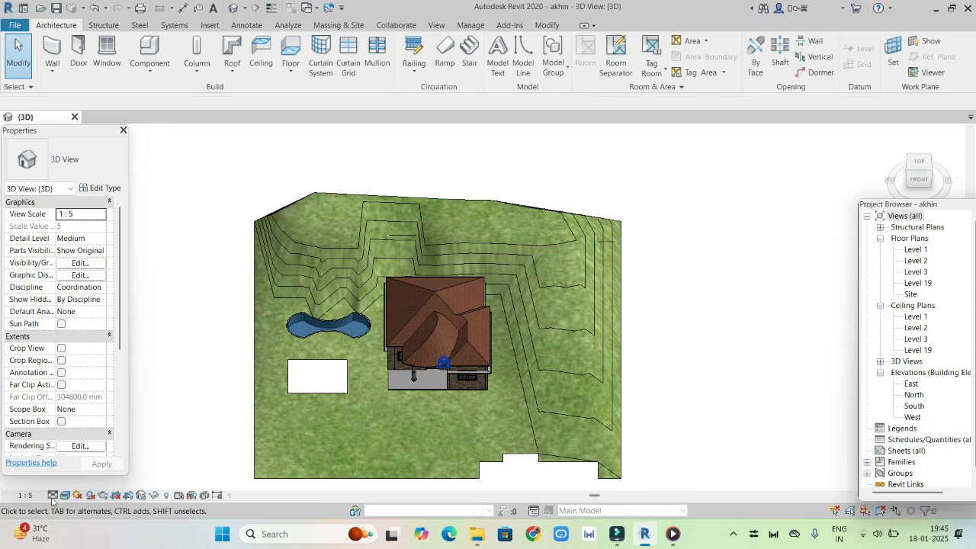
Set the solar study type to Lighting in the sun settings and accept it
{"action": "left_click", "coordinate": [76, 495]}
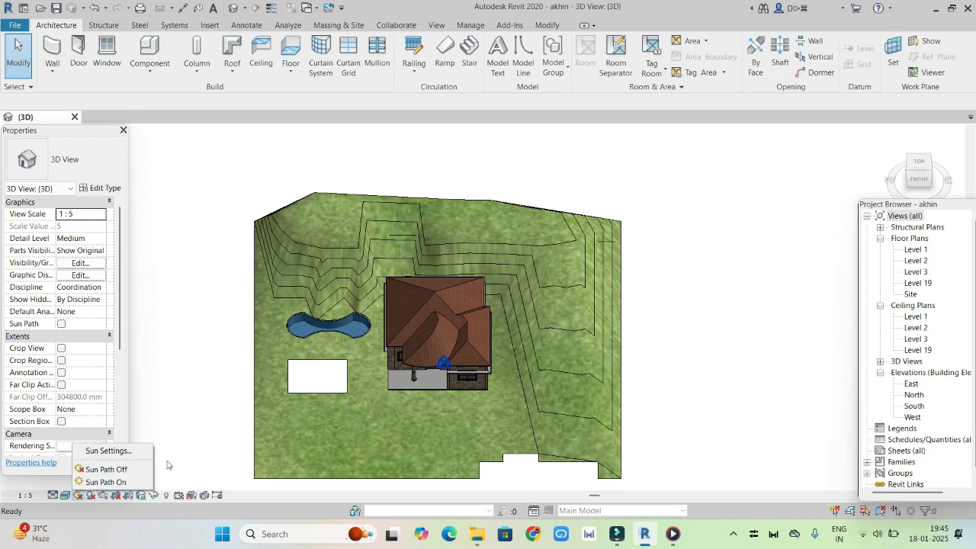
{"action": "left_click", "coordinate": [129, 451]}
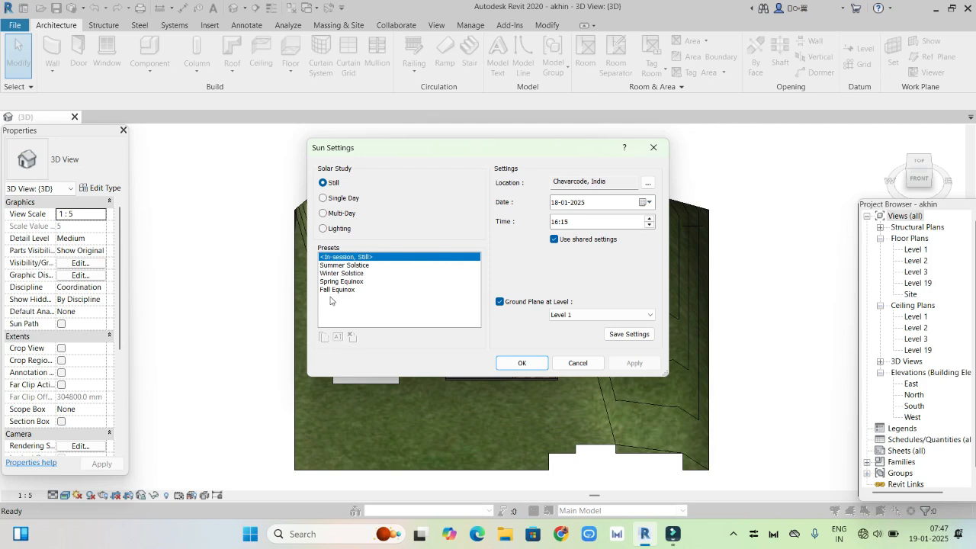
{"action": "left_click", "coordinate": [327, 230]}
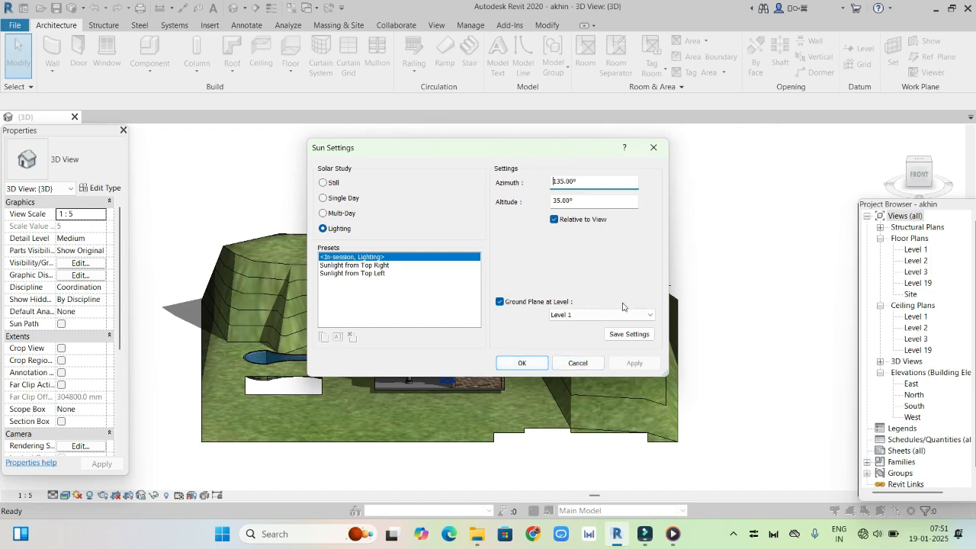
{"action": "left_click", "coordinate": [522, 364]}
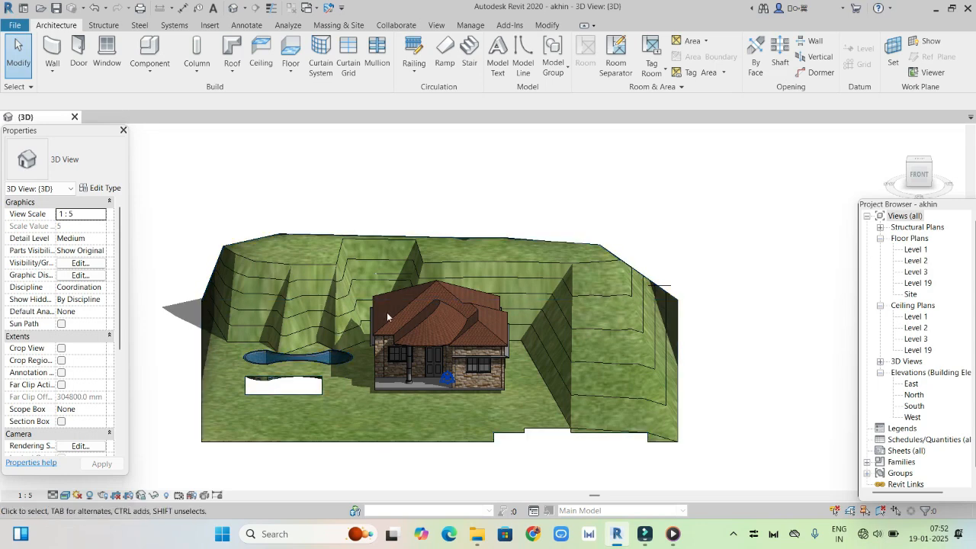
Set the project location for the still solar study to kollam through the Internet Mapping Service
{"action": "left_click", "coordinate": [907, 163]}
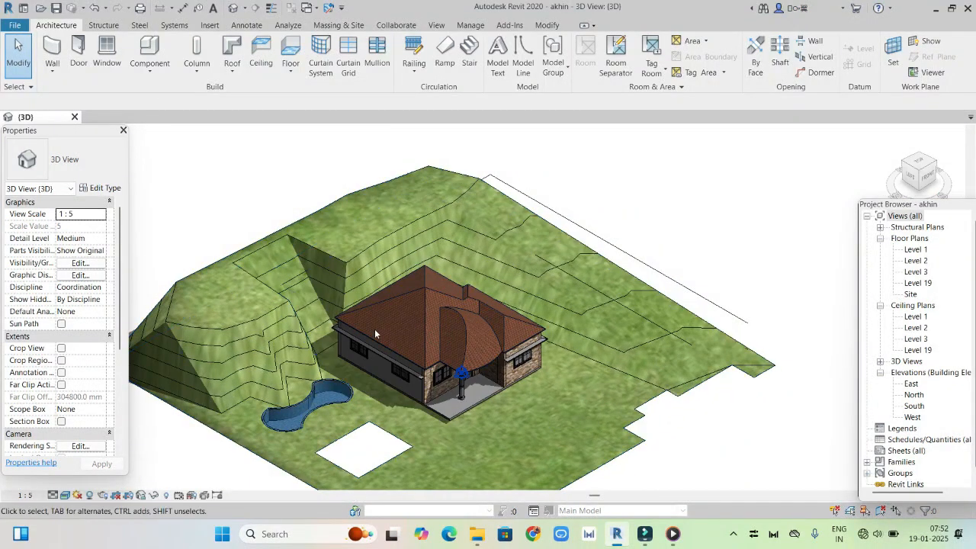
{"action": "left_click", "coordinate": [910, 177]}
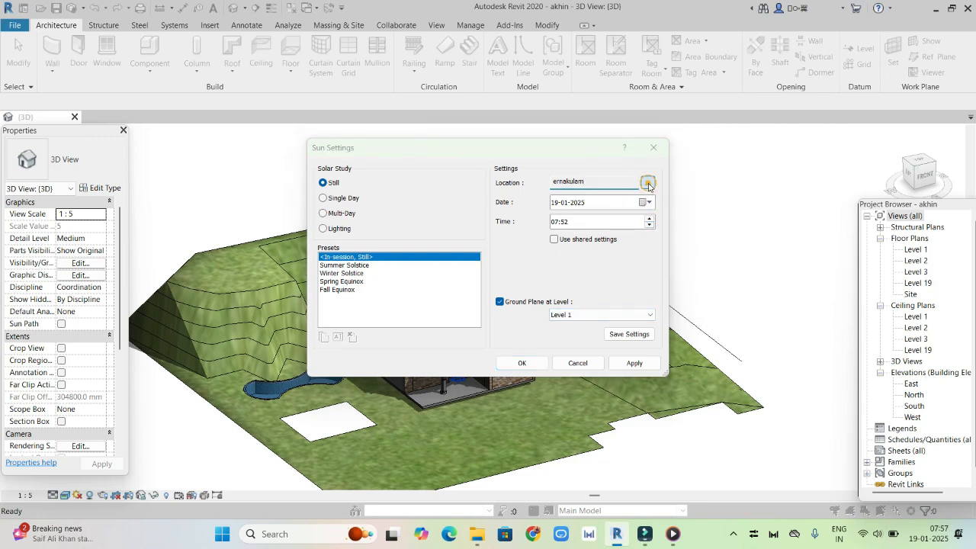
{"action": "left_click", "coordinate": [649, 184]}
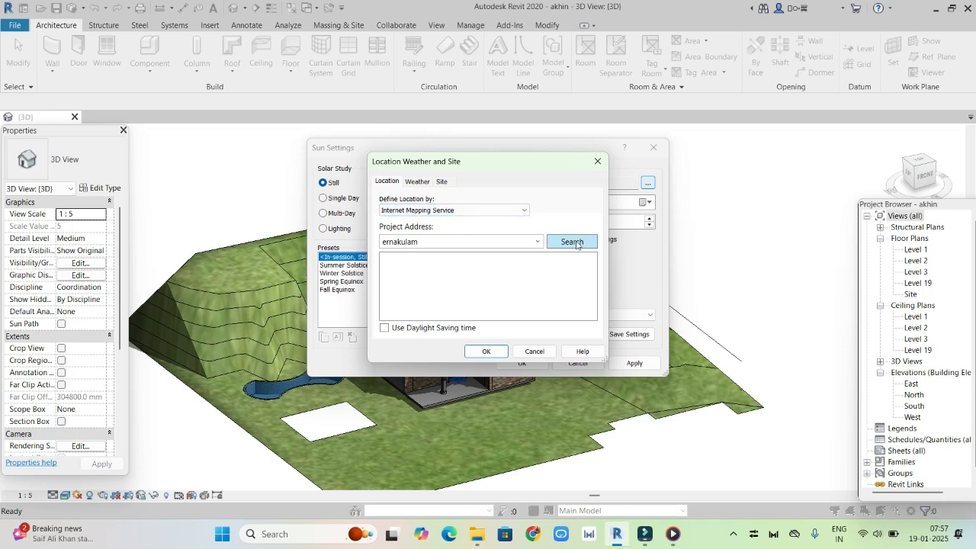
{"action": "left_click", "coordinate": [538, 242]}
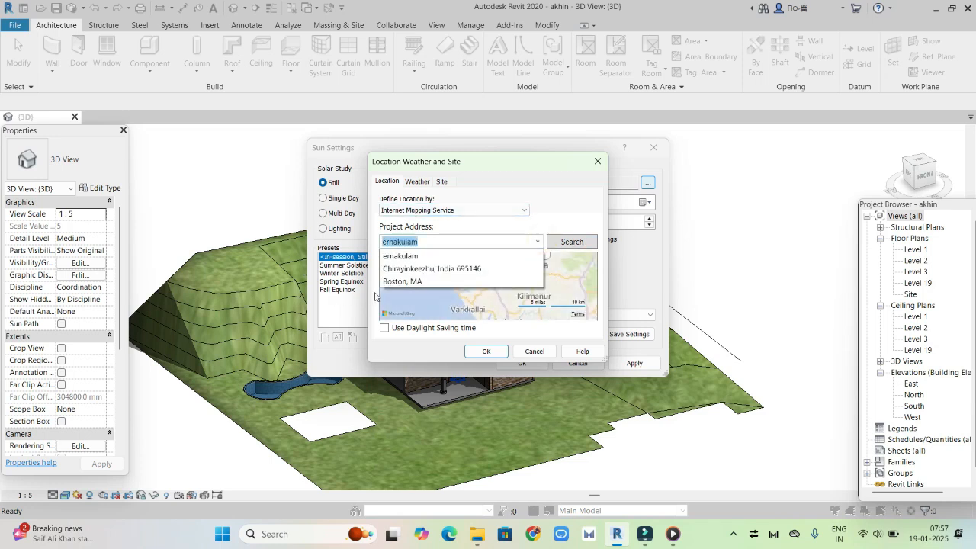
{"action": "left_click", "coordinate": [577, 287]}
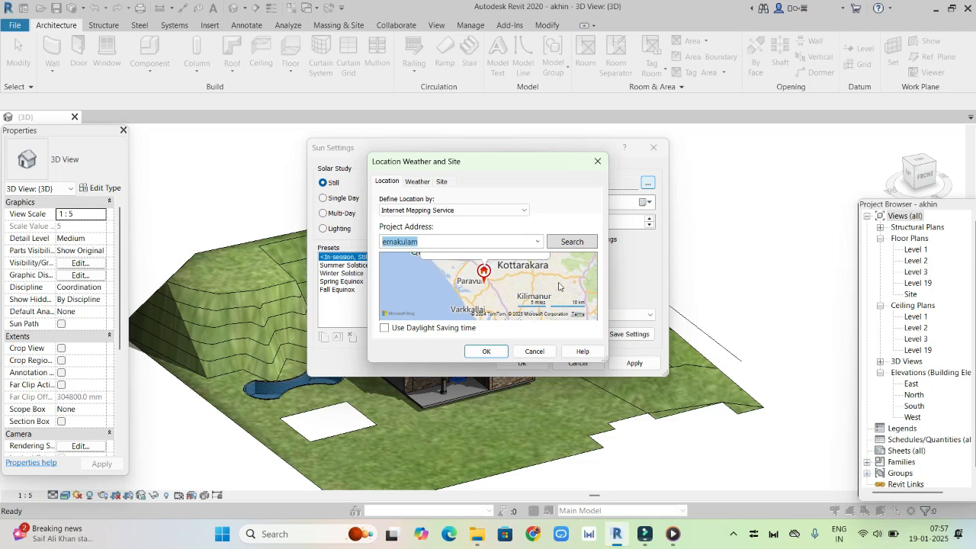
{"action": "scroll", "coordinate": [544, 307], "scroll_direction": "up", "scroll_amount": 2}
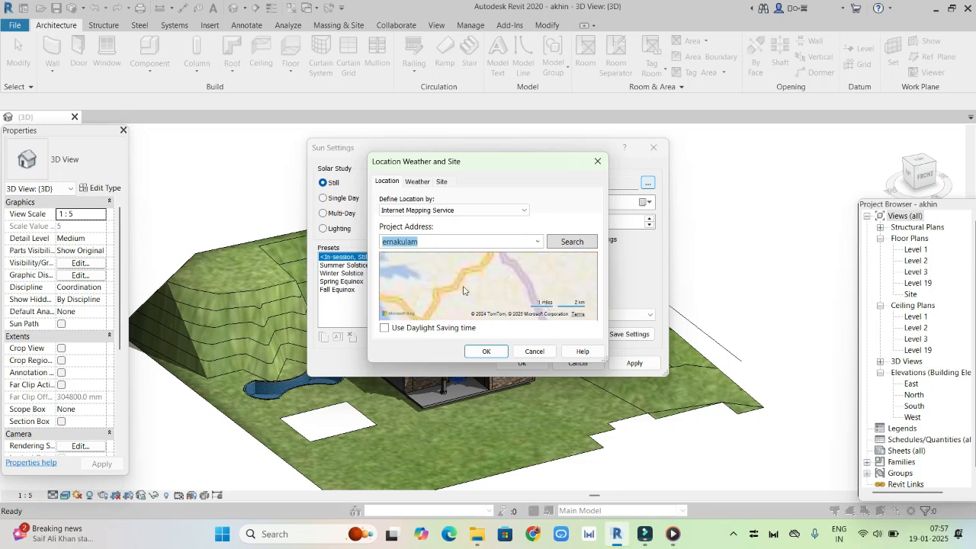
{"action": "scroll", "coordinate": [467, 289], "scroll_direction": "down", "scroll_amount": 3}
{"action": "double_click", "coordinate": [463, 289]}
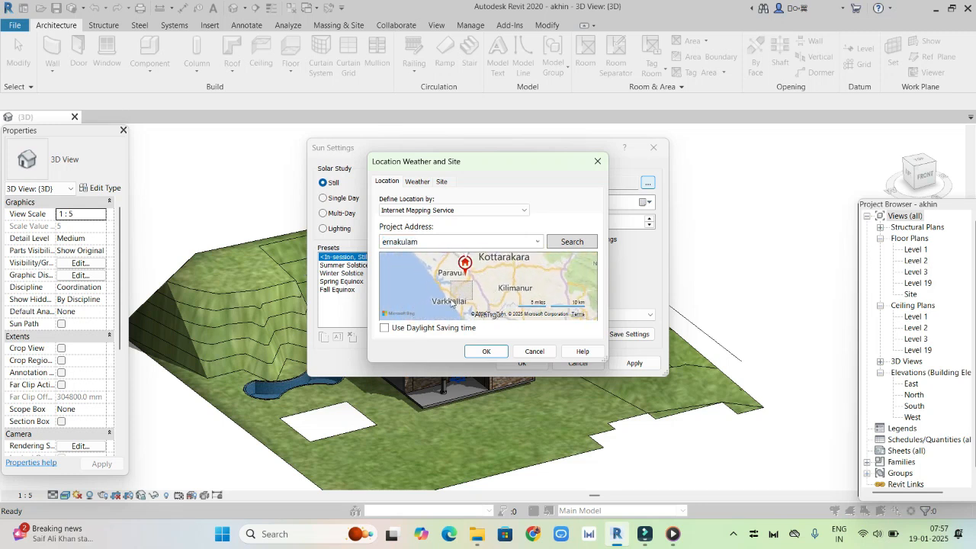
{"action": "scroll", "coordinate": [537, 282], "scroll_direction": "up", "scroll_amount": 2}
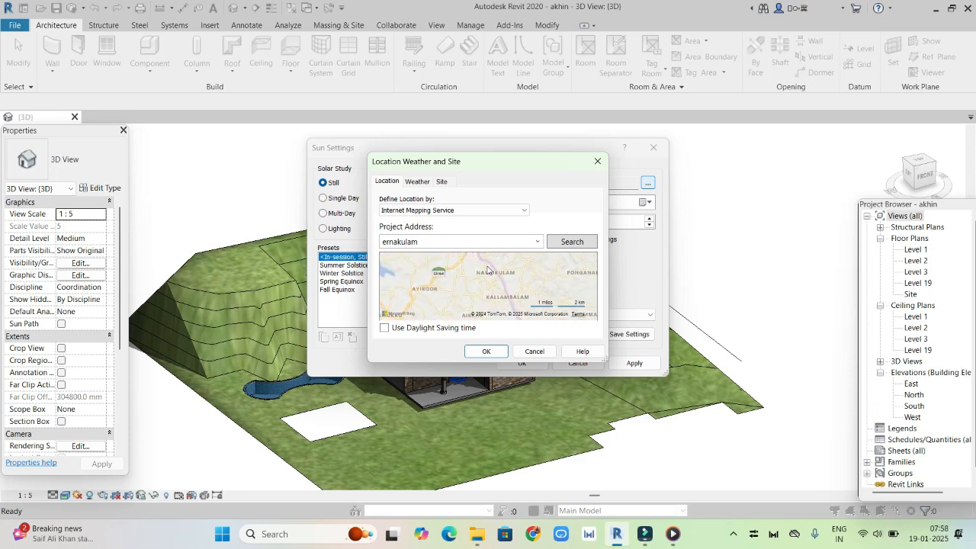
{"action": "scroll", "coordinate": [489, 272], "scroll_direction": "down", "scroll_amount": 2}
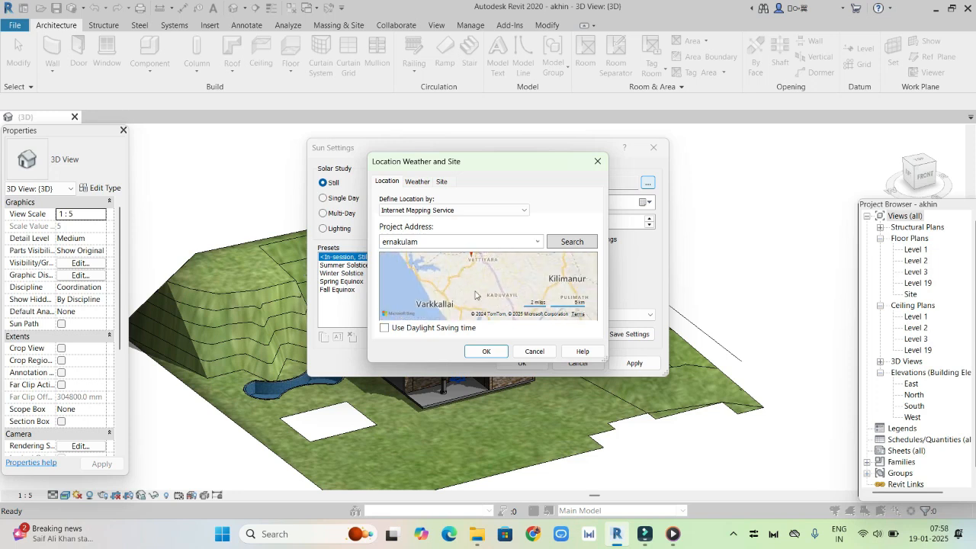
{"action": "scroll", "coordinate": [481, 268], "scroll_direction": "down", "scroll_amount": 1}
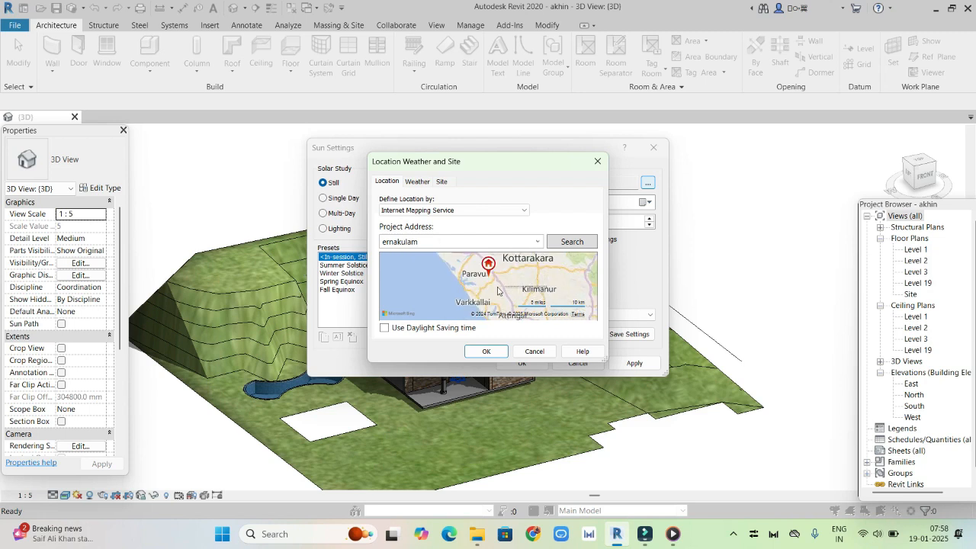
{"action": "scroll", "coordinate": [552, 283], "scroll_direction": "up", "scroll_amount": 3}
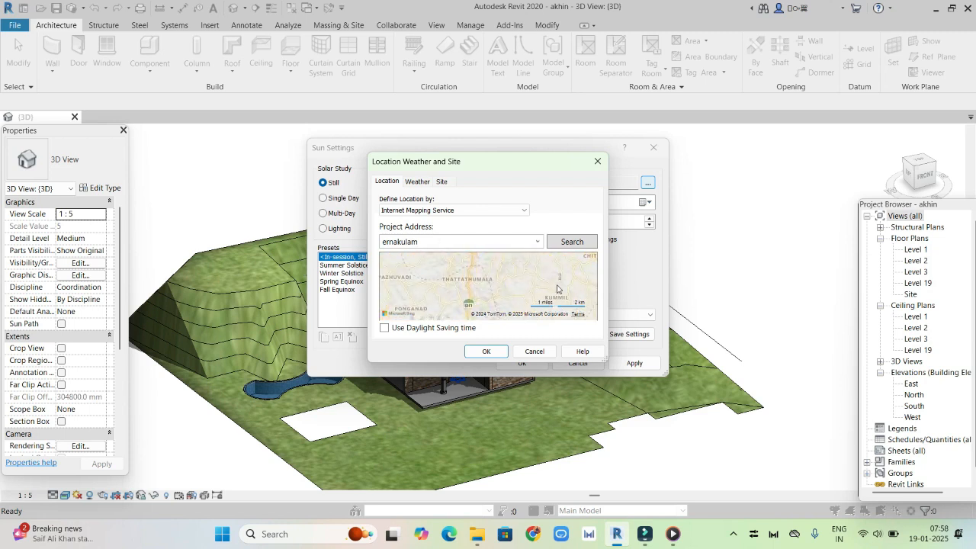
{"action": "scroll", "coordinate": [532, 278], "scroll_direction": "down", "scroll_amount": 3}
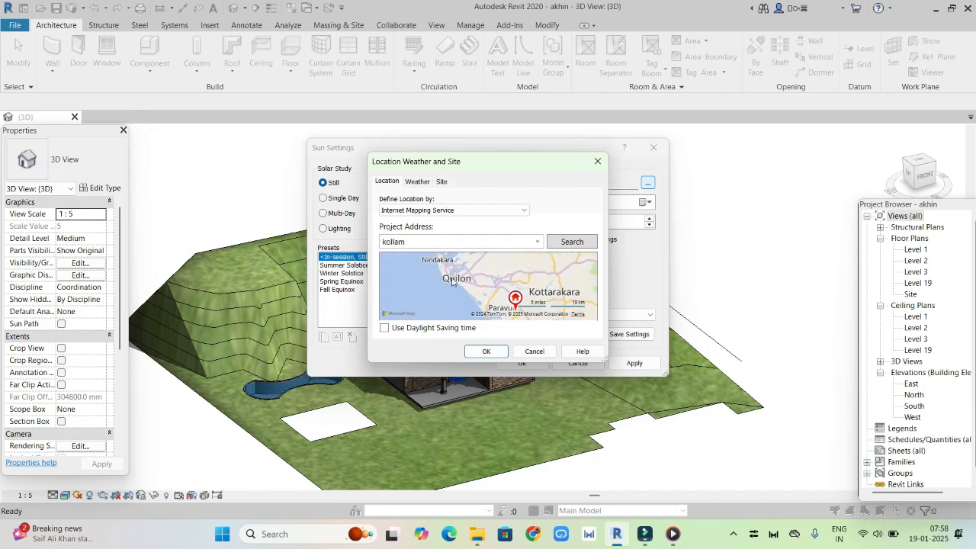
{"action": "left_click", "coordinate": [487, 351]}
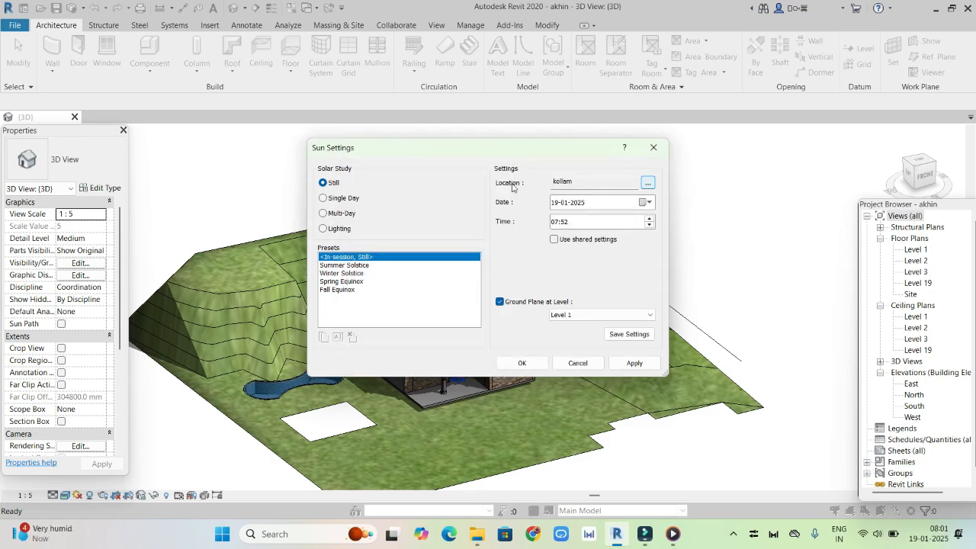
Set the still solar study's time to 13:00 and apply the sun settings
{"action": "left_click", "coordinate": [581, 205]}
{"action": "left_click", "coordinate": [583, 203]}
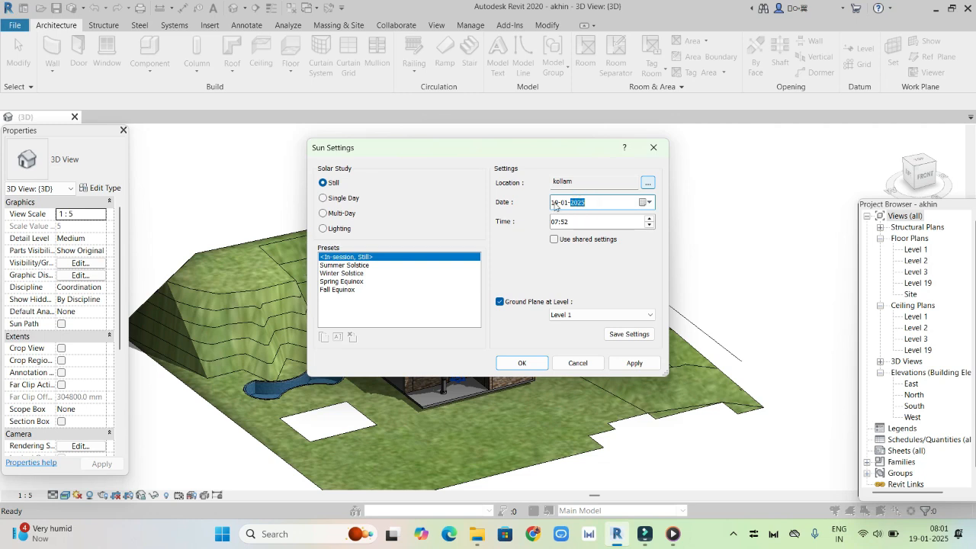
{"action": "left_click", "coordinate": [554, 204]}
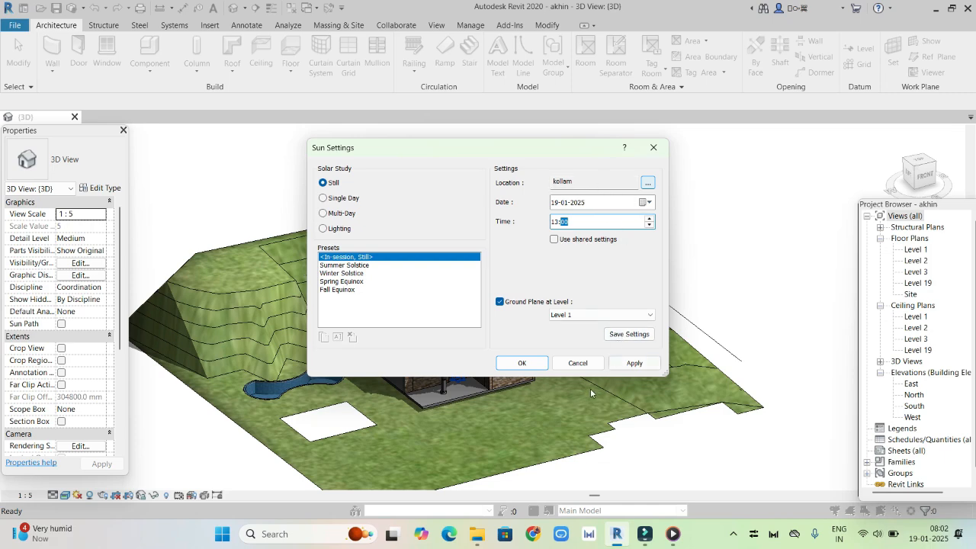
{"action": "left_click", "coordinate": [625, 364]}
{"action": "left_click", "coordinate": [522, 363]}
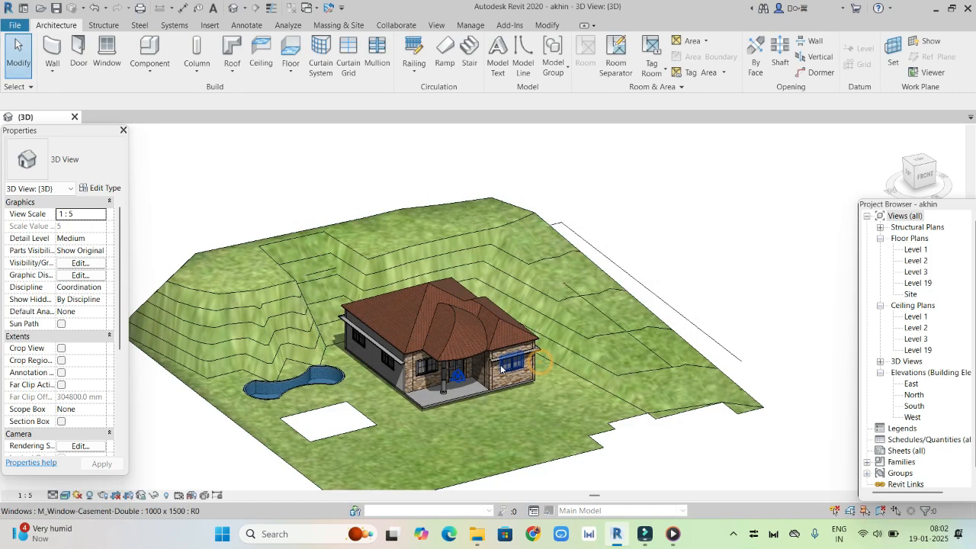
Turn on the sun path and the shadows in the 3D view of the house
{"action": "left_click", "coordinate": [77, 495]}
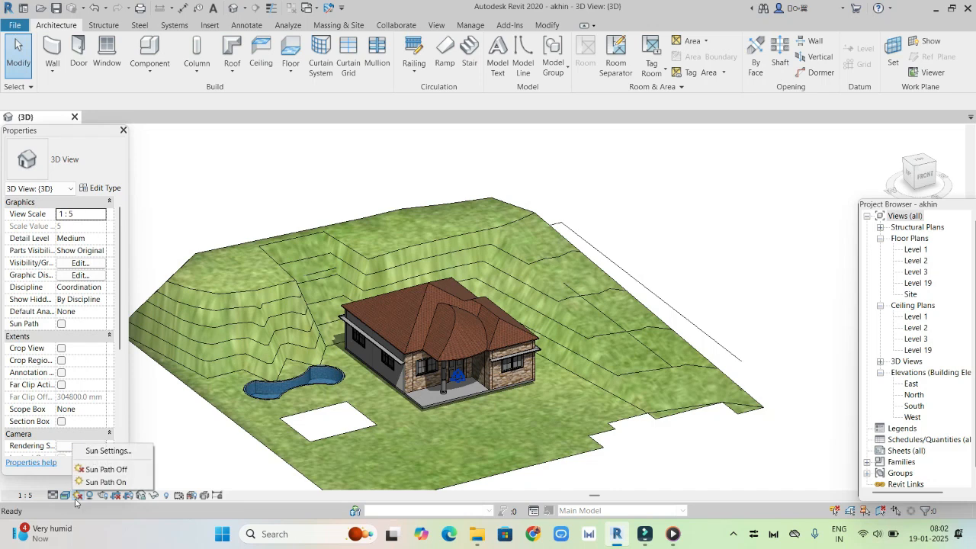
{"action": "left_click", "coordinate": [118, 485]}
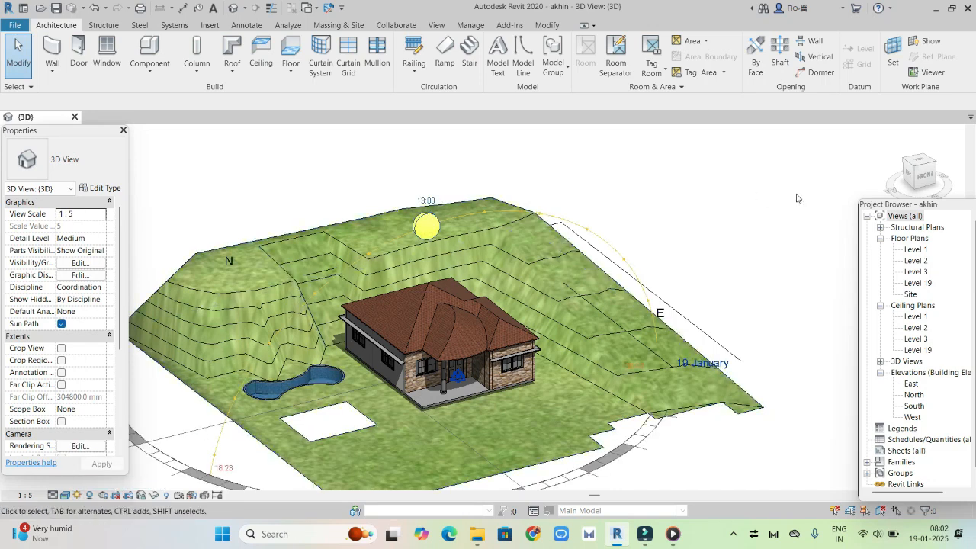
{"action": "left_click", "coordinate": [921, 168]}
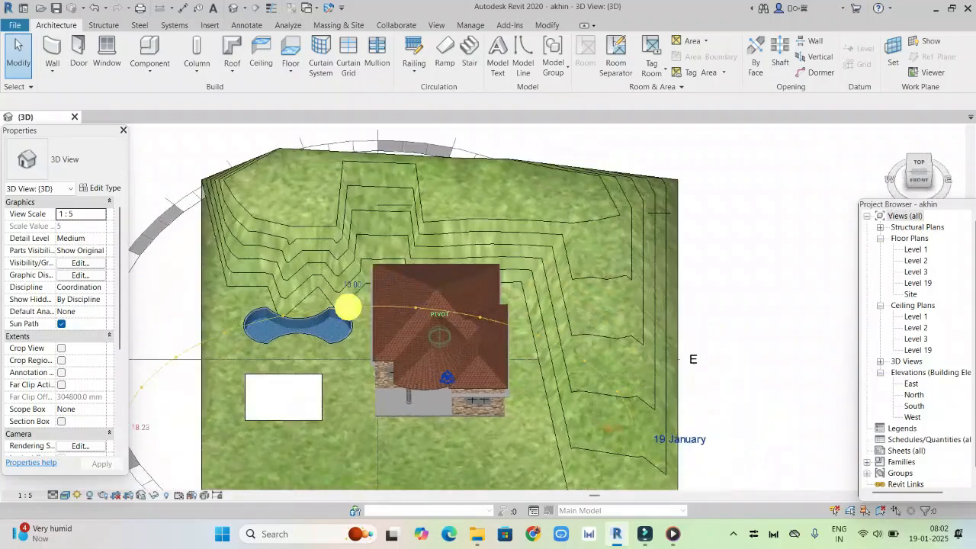
{"action": "mouse_move", "coordinate": [533, 335]}
{"action": "middle_mouse_down", "text": "shift"}
{"action": "mouse_move", "coordinate": [480, 328]}
{"action": "mouse_move", "coordinate": [438, 251]}
{"action": "mouse_move", "coordinate": [388, 241]}
{"action": "mouse_move", "coordinate": [362, 256]}
{"action": "mouse_move", "coordinate": [363, 344]}
{"action": "mouse_move", "coordinate": [281, 243]}
{"action": "mouse_move", "coordinate": [442, 242]}
{"action": "mouse_move", "coordinate": [473, 305]}
{"action": "mouse_move", "coordinate": [595, 341]}
{"action": "middle_mouse_up", "text": "shift"}
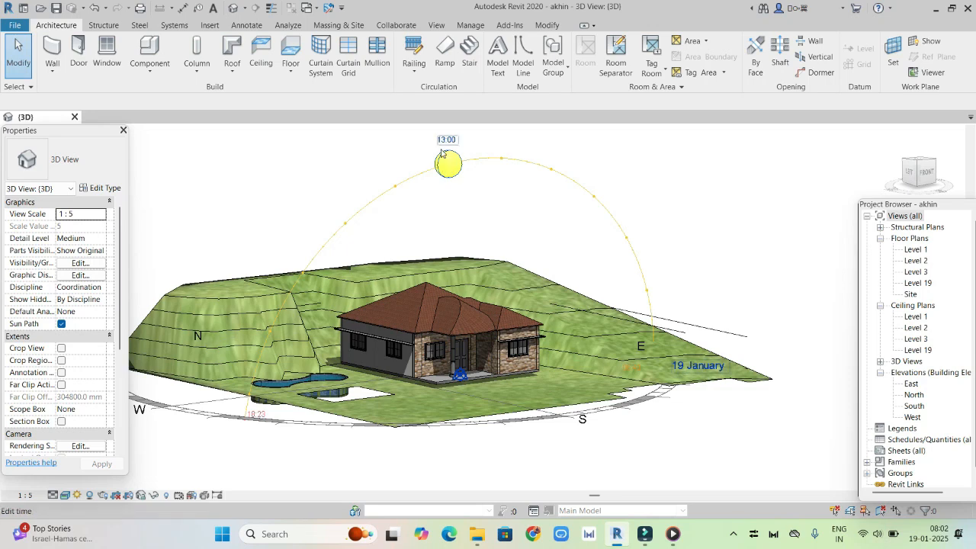
{"action": "scroll", "coordinate": [446, 149], "scroll_direction": "up", "scroll_amount": 2}
{"action": "scroll", "coordinate": [451, 150], "scroll_direction": "down", "scroll_amount": 1}
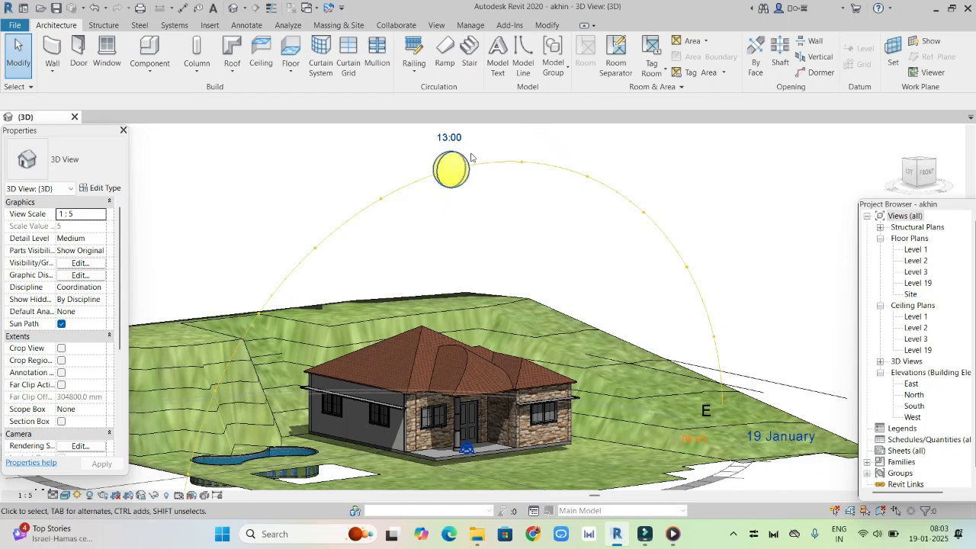
{"action": "mouse_move", "coordinate": [919, 172]}
{"action": "left_mouse_down"}
{"action": "mouse_move", "coordinate": [927, 167]}
{"action": "mouse_move", "coordinate": [928, 183]}
{"action": "mouse_move", "coordinate": [926, 172]}
{"action": "left_mouse_up"}
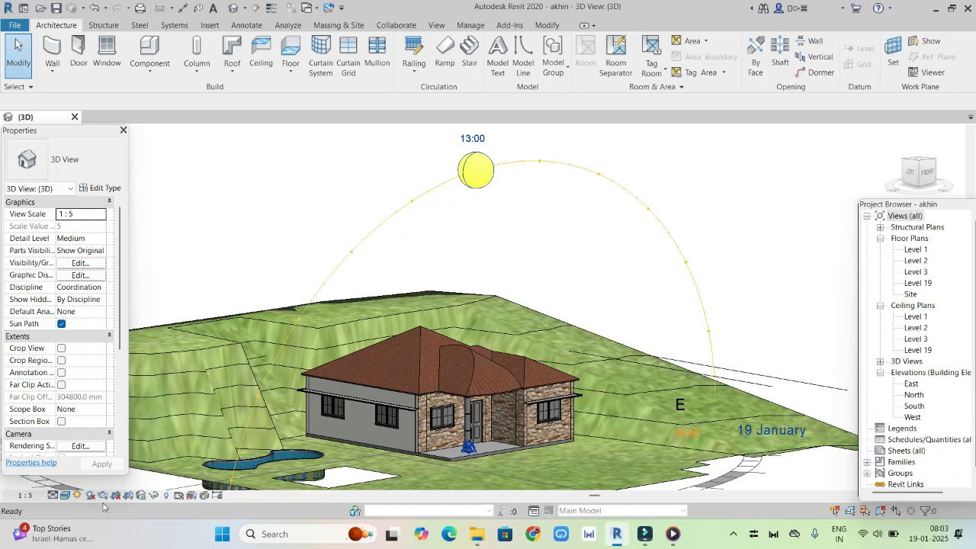
{"action": "left_click", "coordinate": [91, 496]}
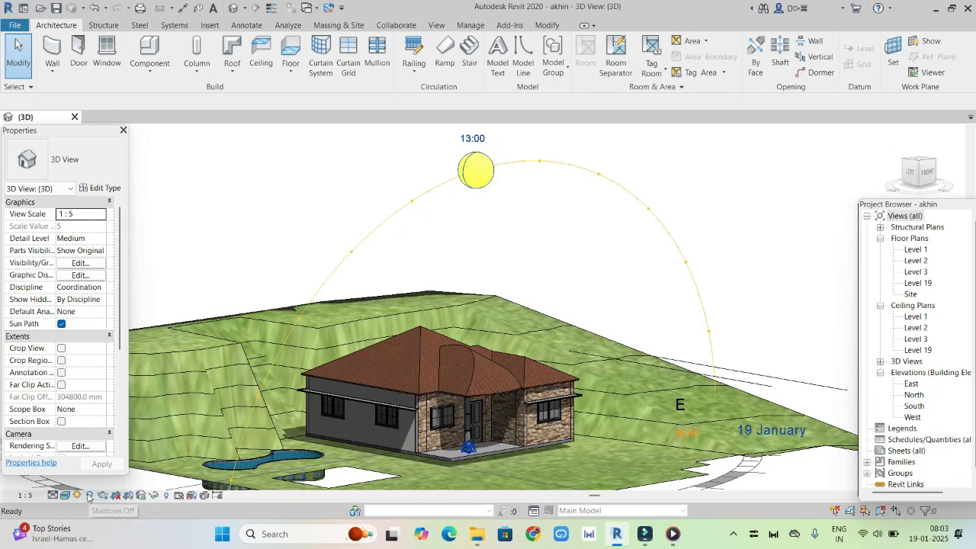
Turn the sun path and the shadows off and back on in the 3D view of the house
{"action": "mouse_move", "coordinate": [928, 177]}
{"action": "left_mouse_down"}
{"action": "mouse_move", "coordinate": [912, 217]}
{"action": "mouse_move", "coordinate": [900, 216]}
{"action": "left_mouse_up"}
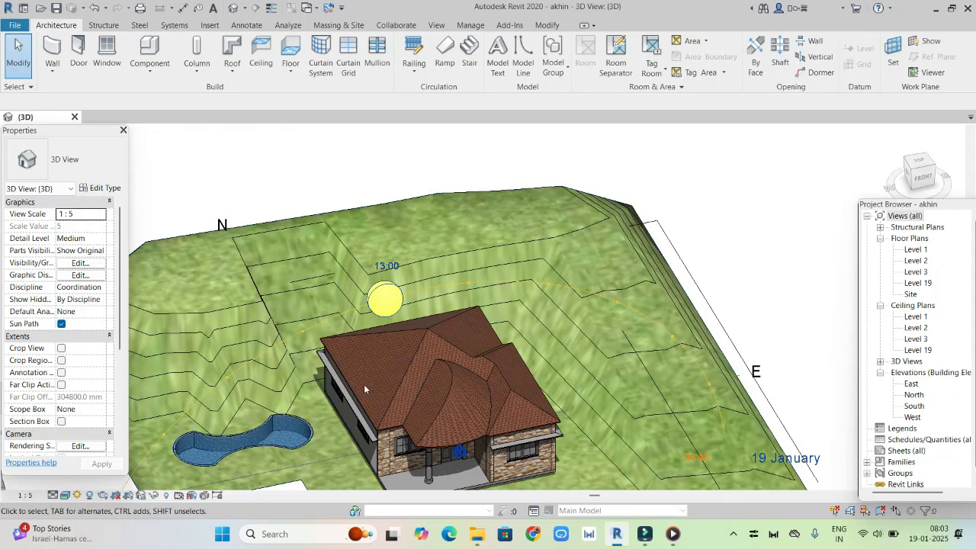
{"action": "left_click_drag", "start_coordinate": [924, 181], "coordinate": [968, 202]}
{"action": "middle_click_drag", "start_coordinate": [557, 398], "coordinate": [623, 266]}
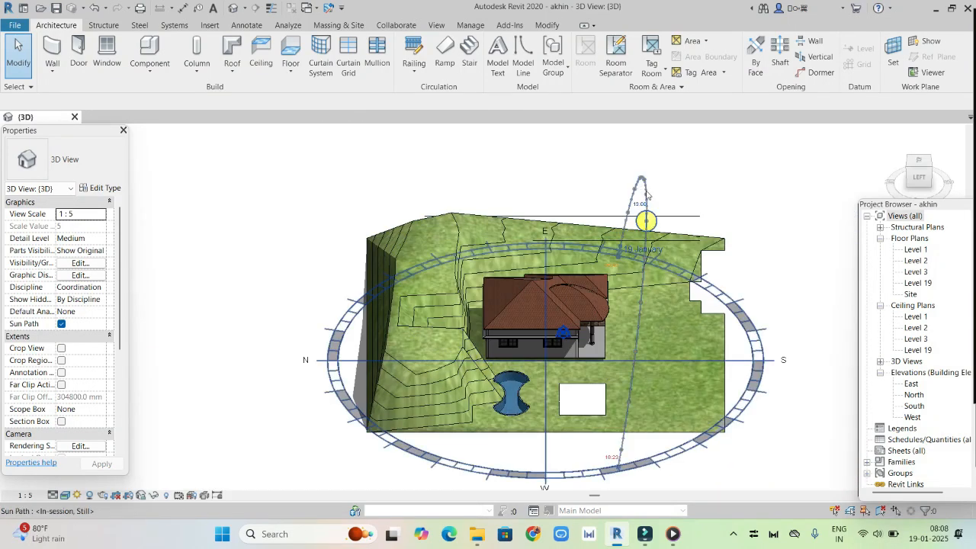
{"action": "left_click", "coordinate": [76, 495]}
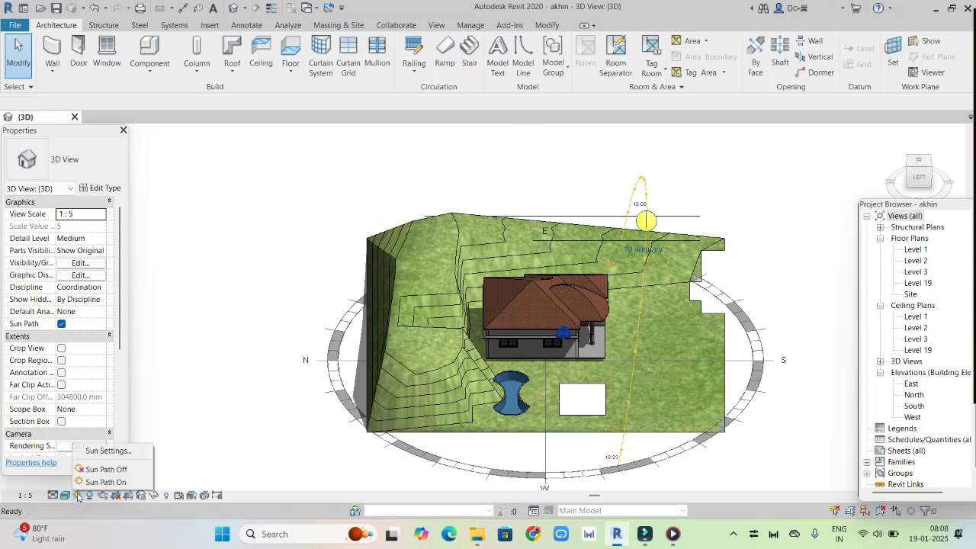
{"action": "left_click", "coordinate": [114, 469]}
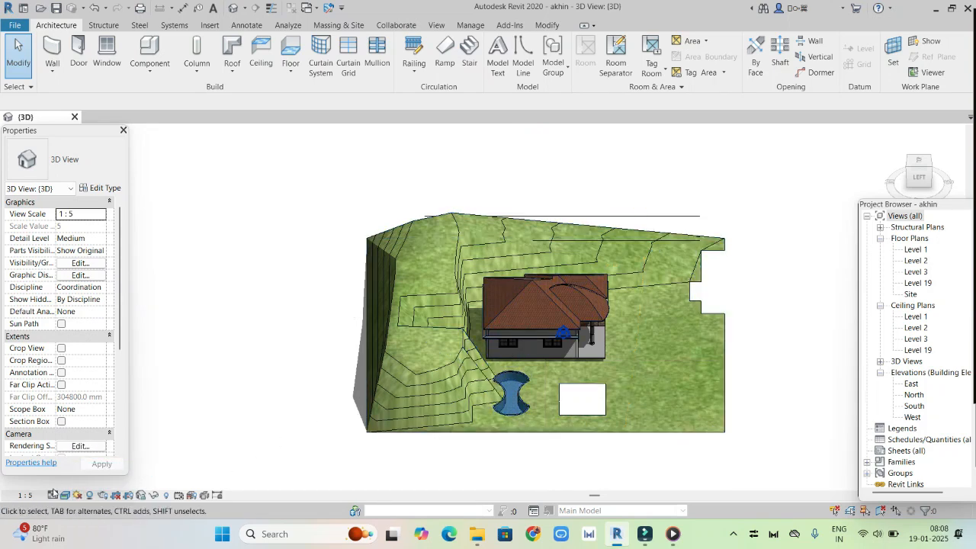
{"action": "left_click", "coordinate": [91, 495]}
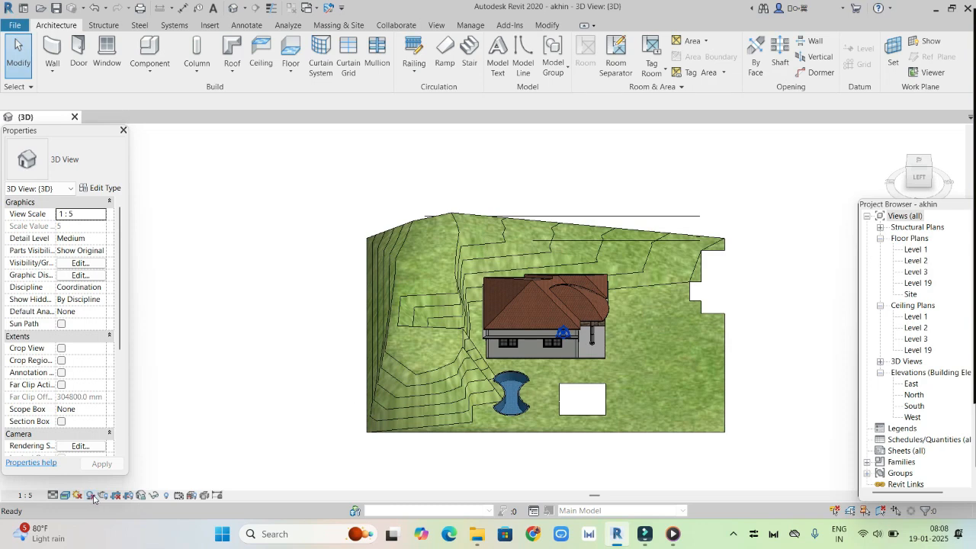
{"action": "left_click", "coordinate": [92, 497]}
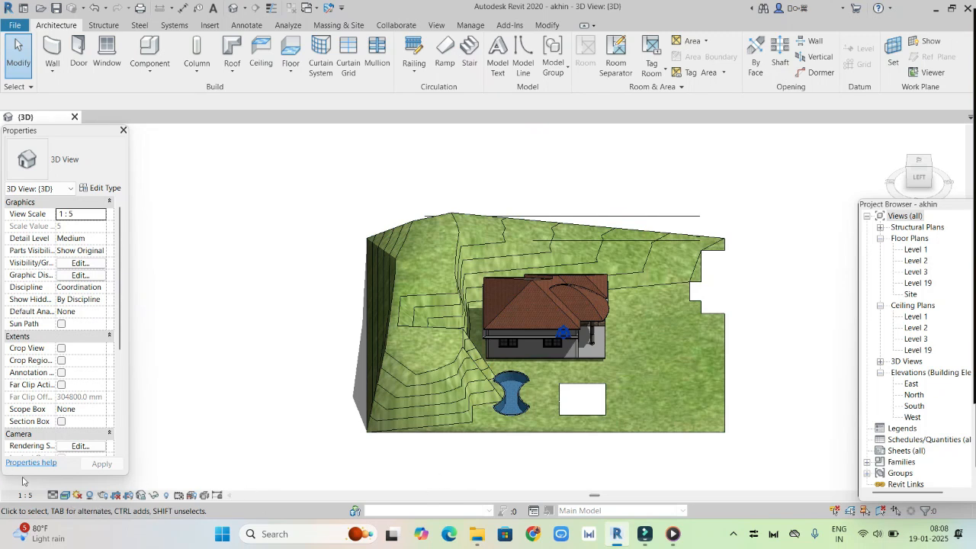
{"action": "left_click", "coordinate": [78, 495]}
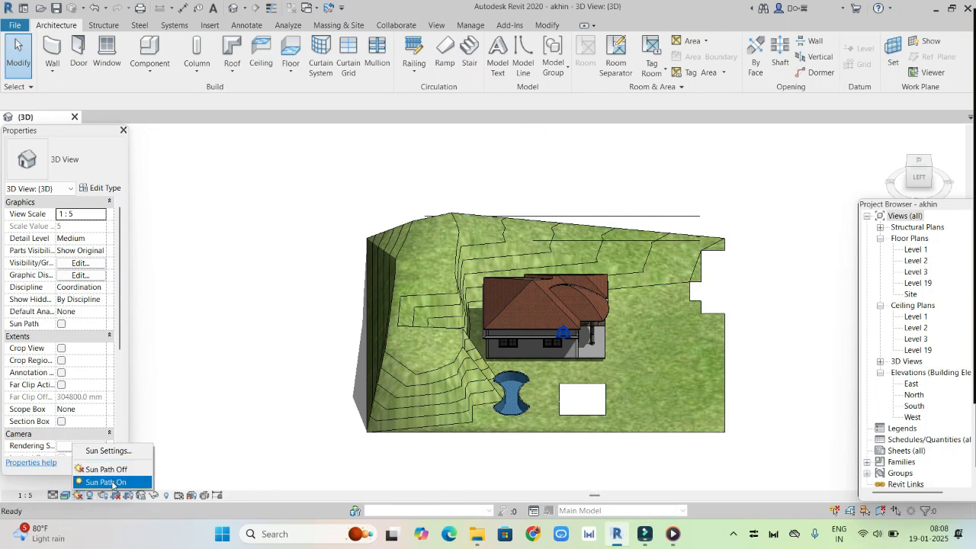
{"action": "left_click", "coordinate": [112, 482]}
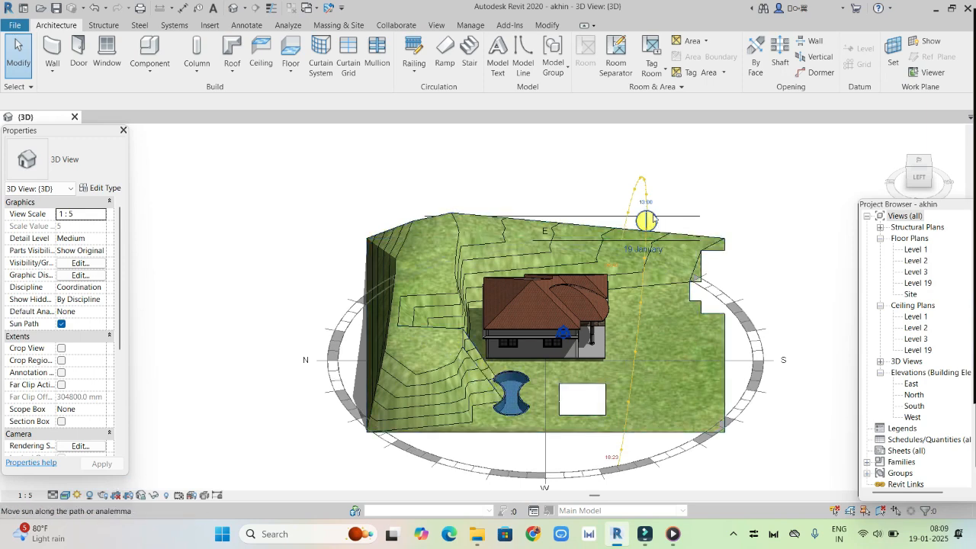
Move the sun along its path to 13:45 and open the sun path's date for editing
{"action": "scroll", "coordinate": [653, 220], "scroll_direction": "up", "scroll_amount": 5}
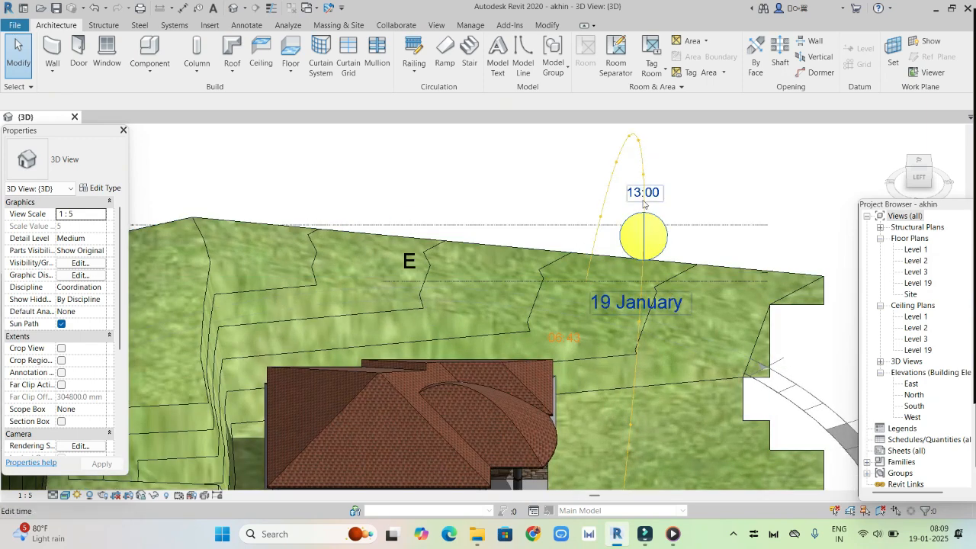
{"action": "left_click", "coordinate": [643, 200]}
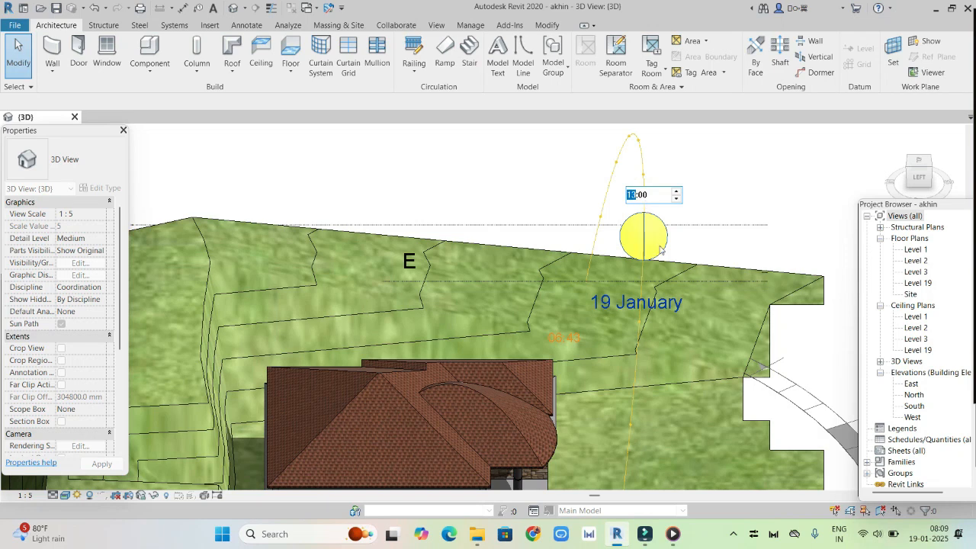
{"action": "left_click", "coordinate": [650, 248]}
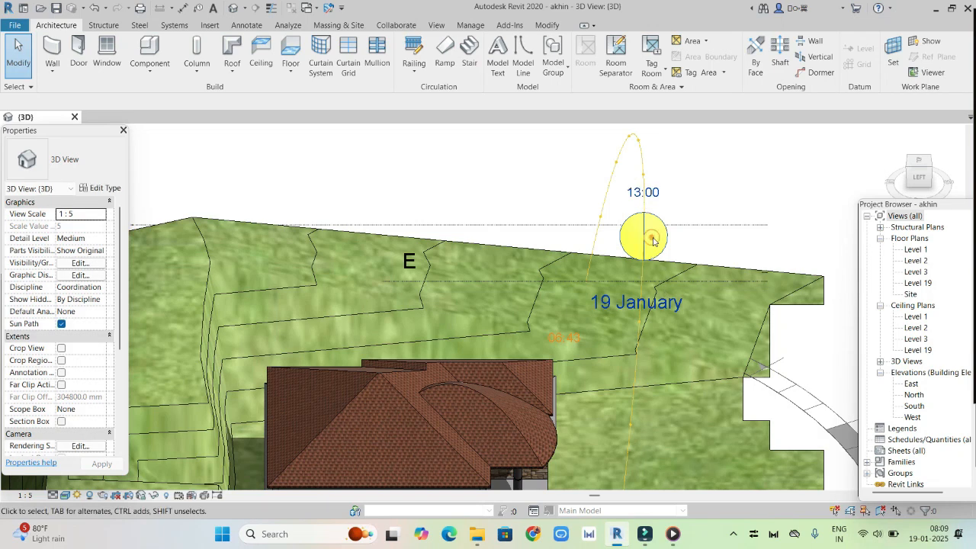
{"action": "left_click_drag", "start_coordinate": [644, 234], "coordinate": [646, 303]}
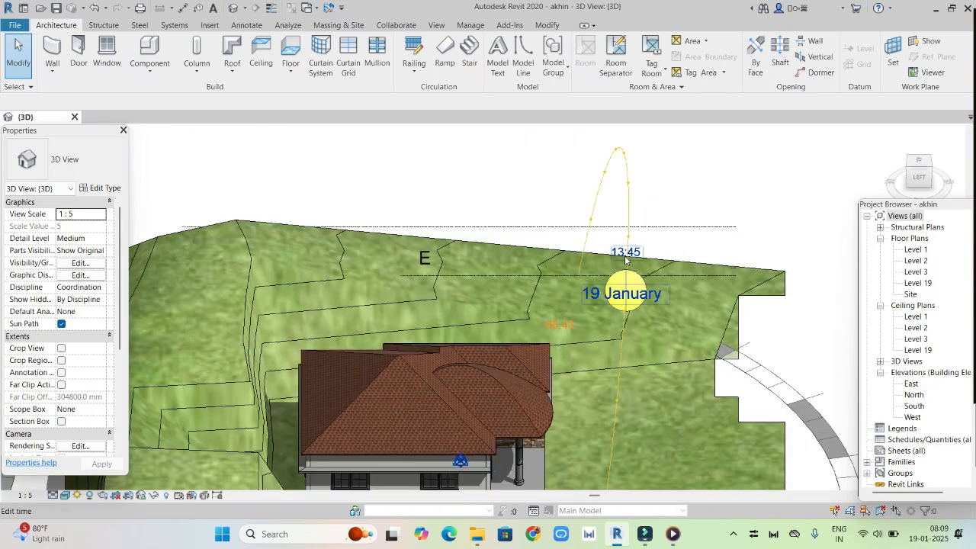
{"action": "left_click", "coordinate": [595, 298]}
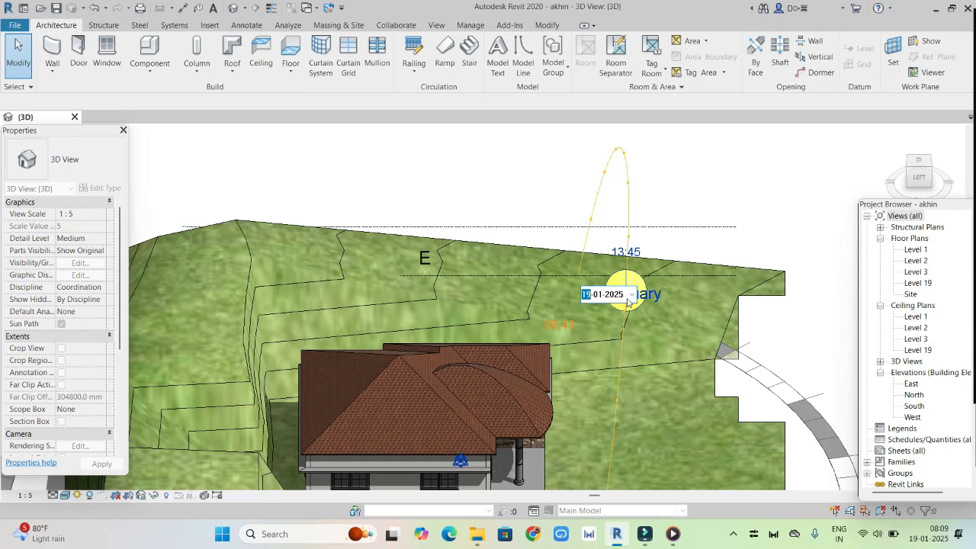
Change the sun settings to a Single Day solar study running from 01:10 to 15:10 and accept them
{"action": "scroll", "coordinate": [628, 302], "scroll_direction": "down", "scroll_amount": 2}
{"action": "left_click", "coordinate": [77, 495]}
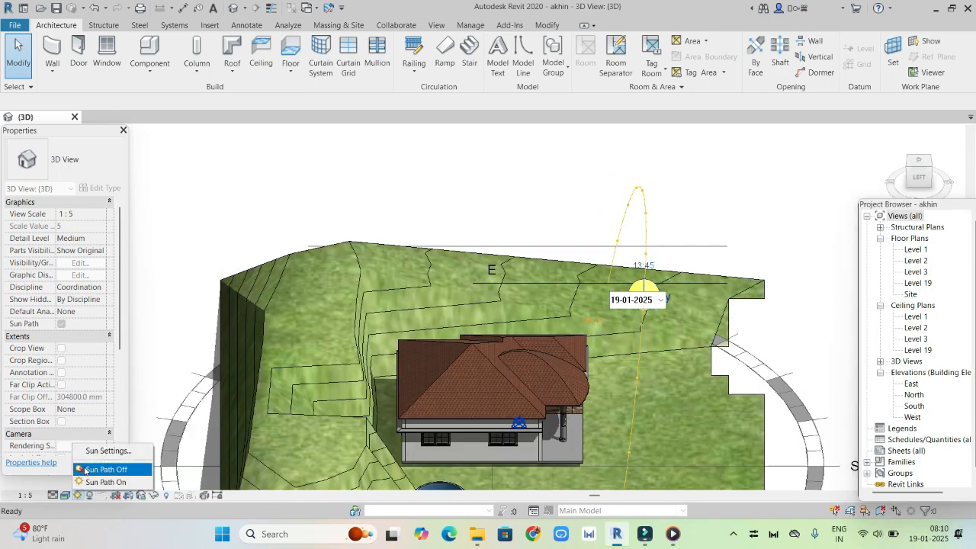
{"action": "left_click", "coordinate": [103, 450]}
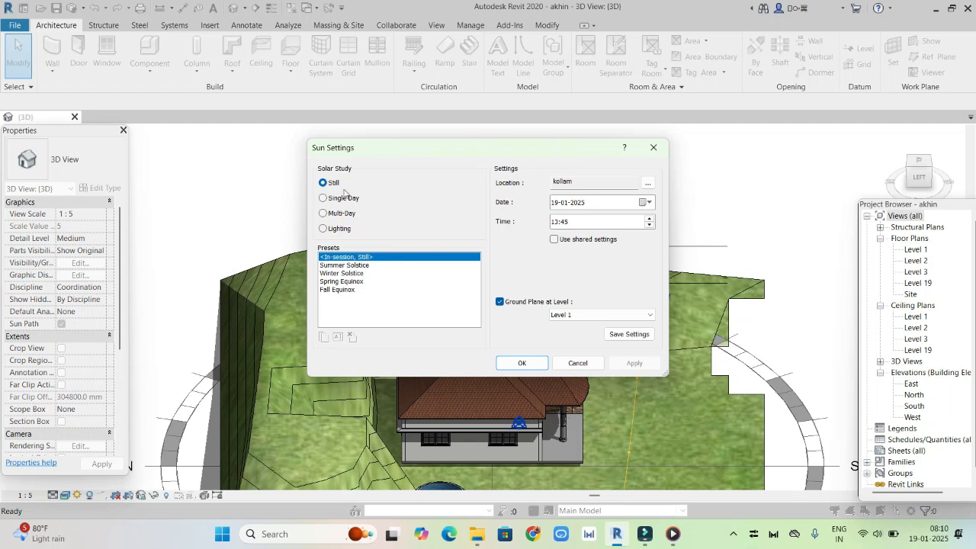
{"action": "left_click", "coordinate": [323, 199]}
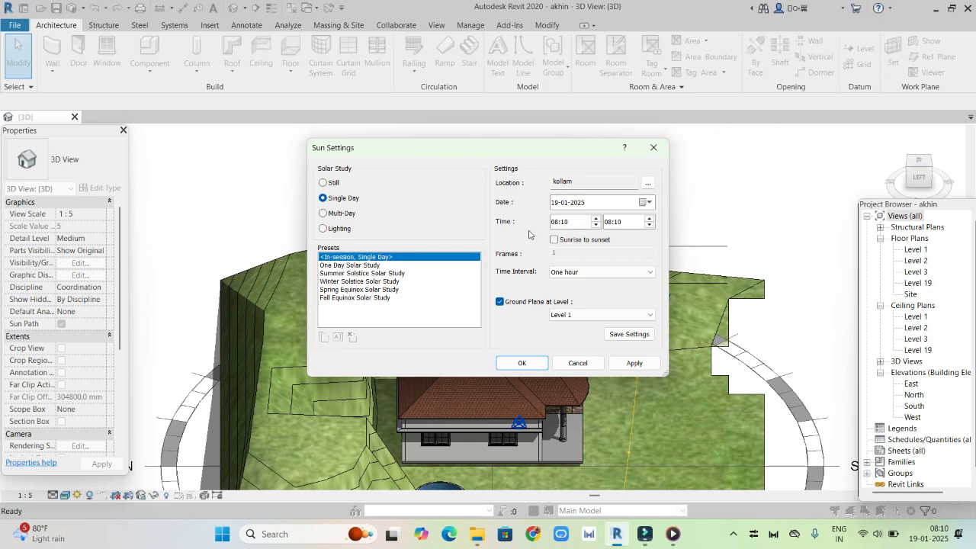
{"action": "left_click", "coordinate": [595, 226]}
{"action": "left_click", "coordinate": [650, 220]}
{"action": "left_click", "coordinate": [650, 219]}
{"action": "left_click", "coordinate": [649, 220]}
{"action": "left_click", "coordinate": [650, 220]}
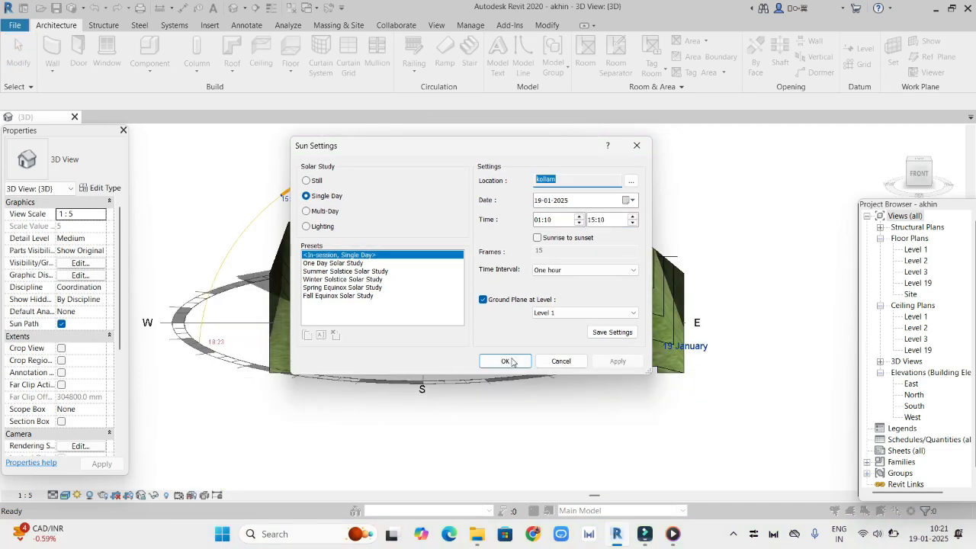
{"action": "left_click", "coordinate": [508, 361]}
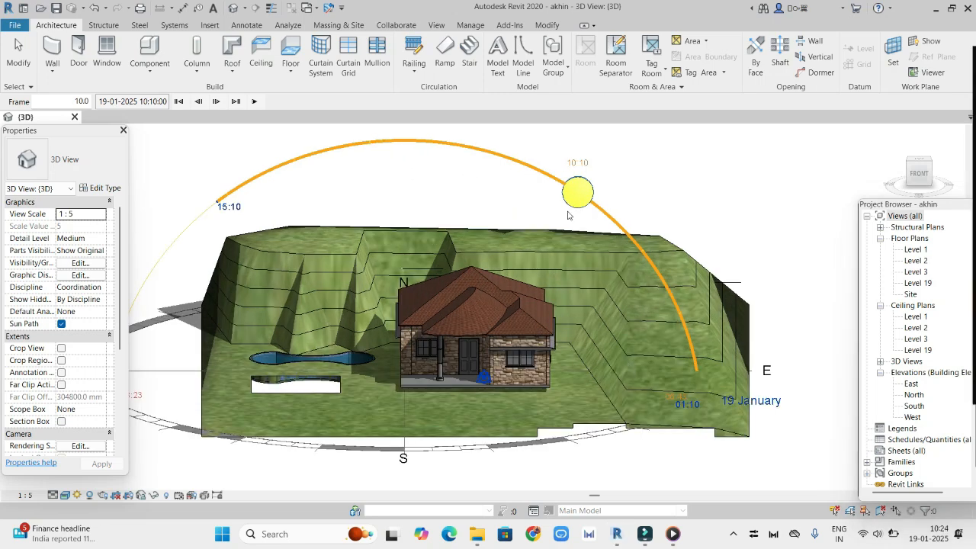
Start the solar study preview and play its animation in the 3D view
{"action": "scroll", "coordinate": [631, 378], "scroll_direction": "down", "scroll_amount": 2}
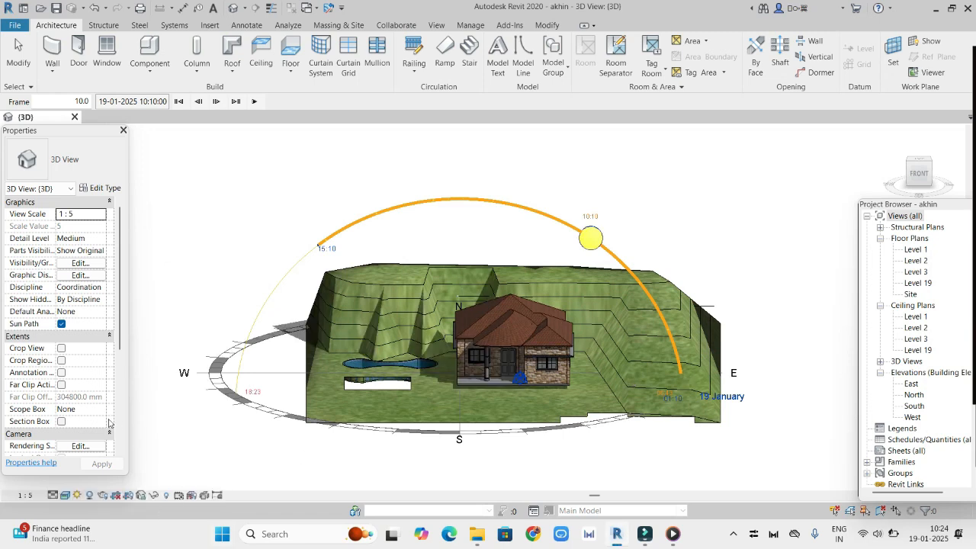
{"action": "left_click", "coordinate": [81, 496]}
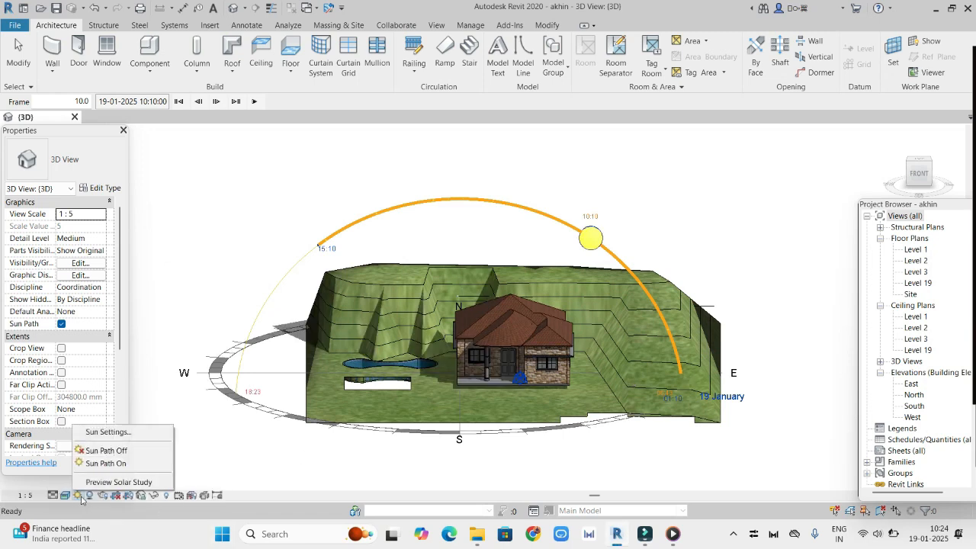
{"action": "left_click", "coordinate": [130, 482]}
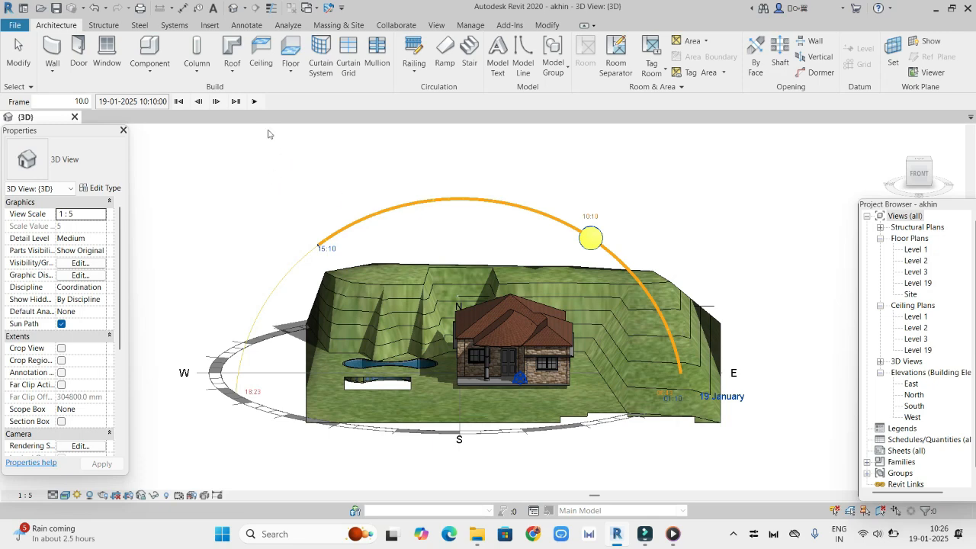
{"action": "left_click", "coordinate": [254, 101]}
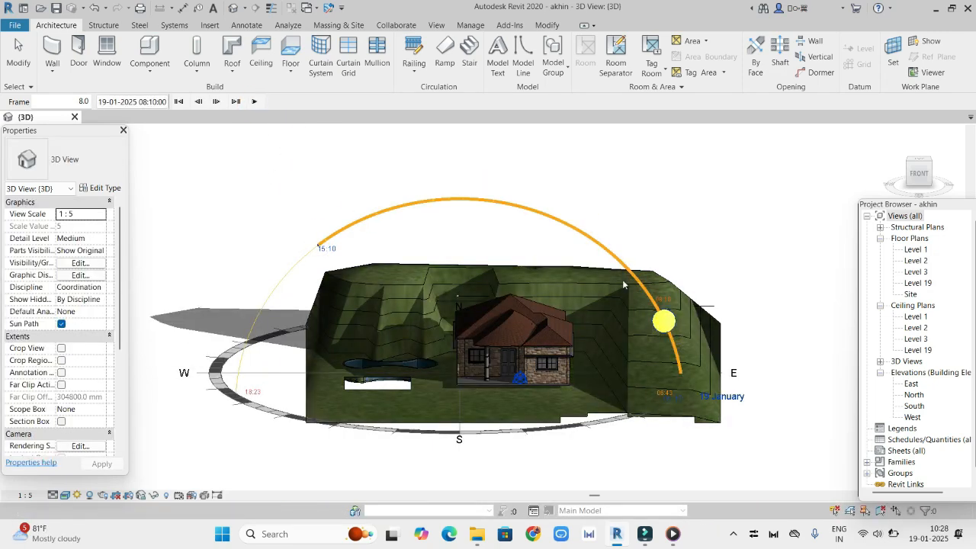
Advance the solar study frame by frame to 14:10, and step back to the 12:10 frame
{"action": "left_click", "coordinate": [218, 102]}
{"action": "left_click", "coordinate": [218, 102]}
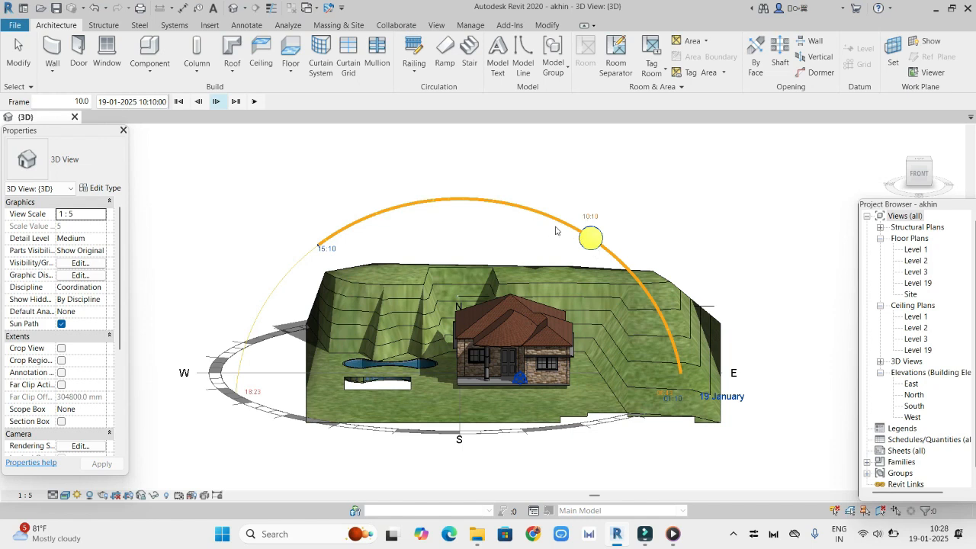
{"action": "left_click", "coordinate": [217, 101]}
{"action": "left_click", "coordinate": [217, 102]}
{"action": "left_click", "coordinate": [216, 101]}
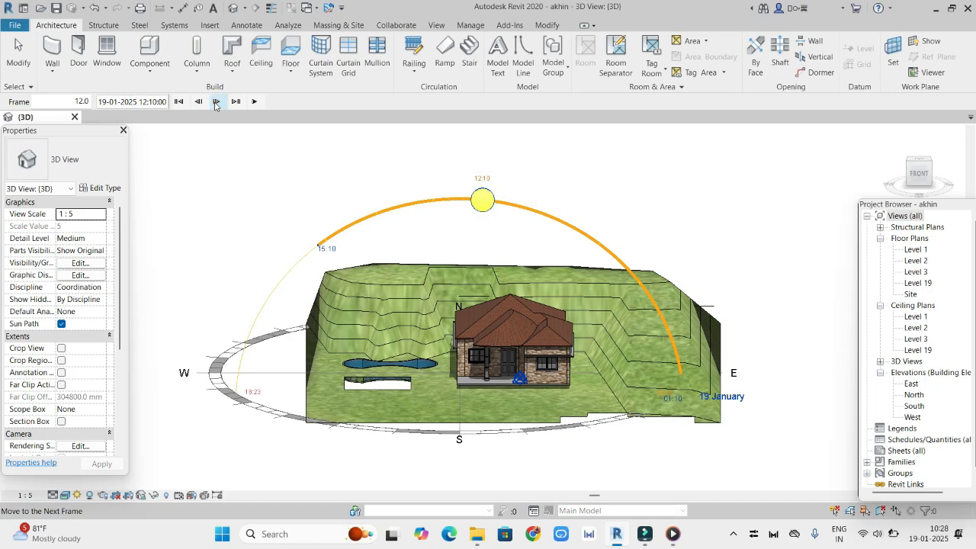
{"action": "left_click", "coordinate": [217, 102]}
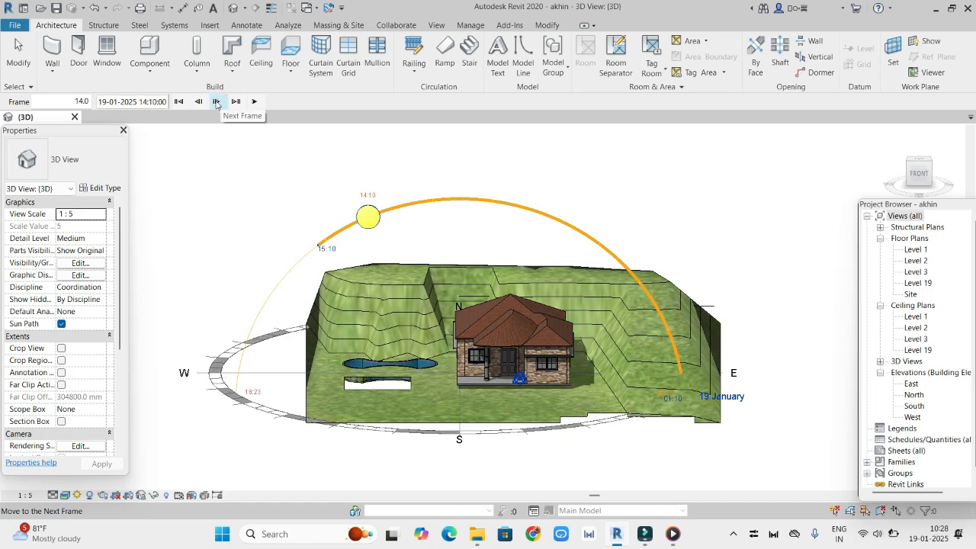
{"action": "left_click", "coordinate": [198, 101]}
{"action": "left_click", "coordinate": [199, 101]}
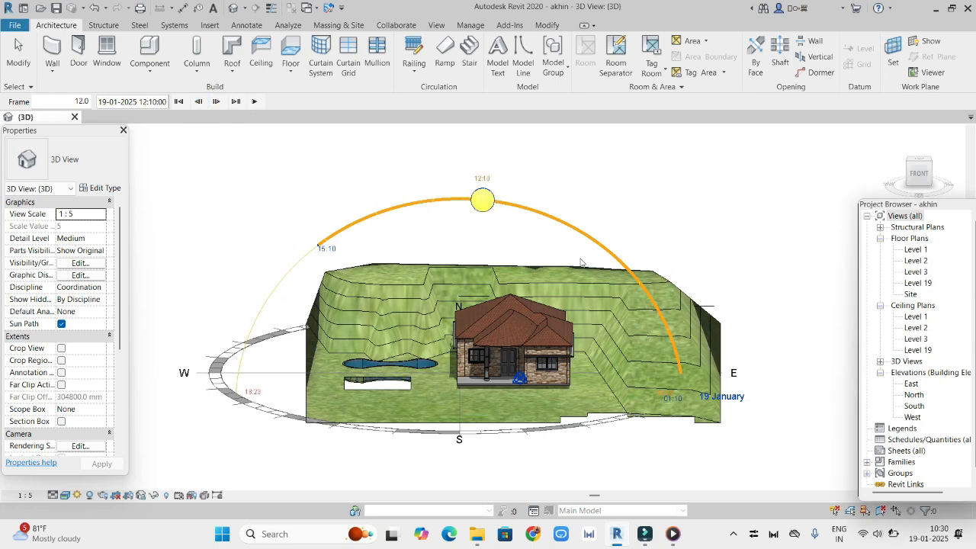
Set the single-day solar study's time interval to 15 minutes and apply the sun settings
{"action": "left_click", "coordinate": [150, 101]}
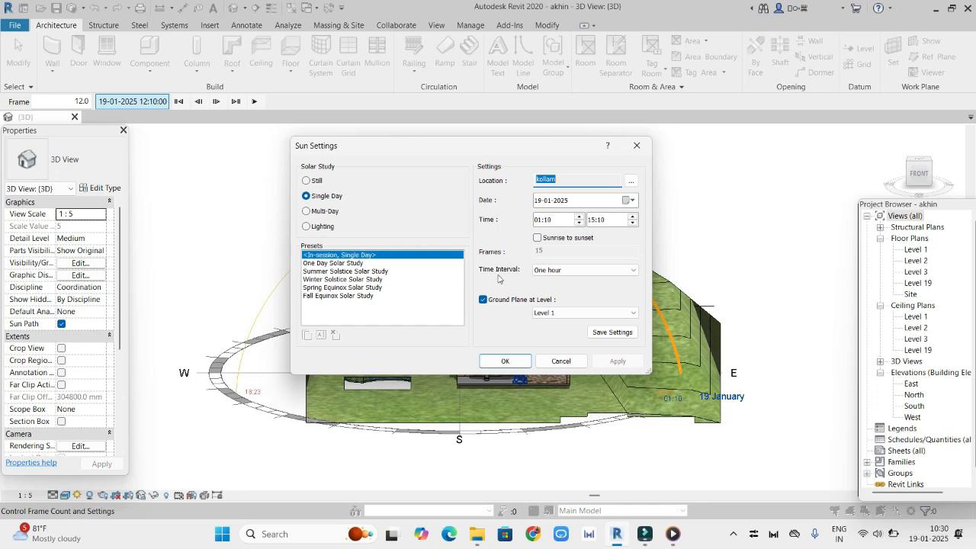
{"action": "left_click", "coordinate": [630, 273]}
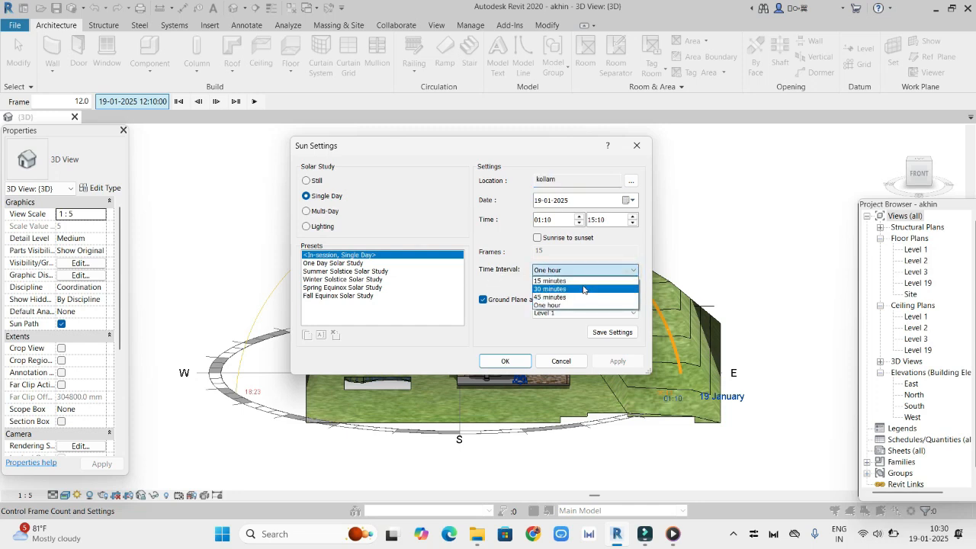
{"action": "left_click", "coordinate": [556, 281]}
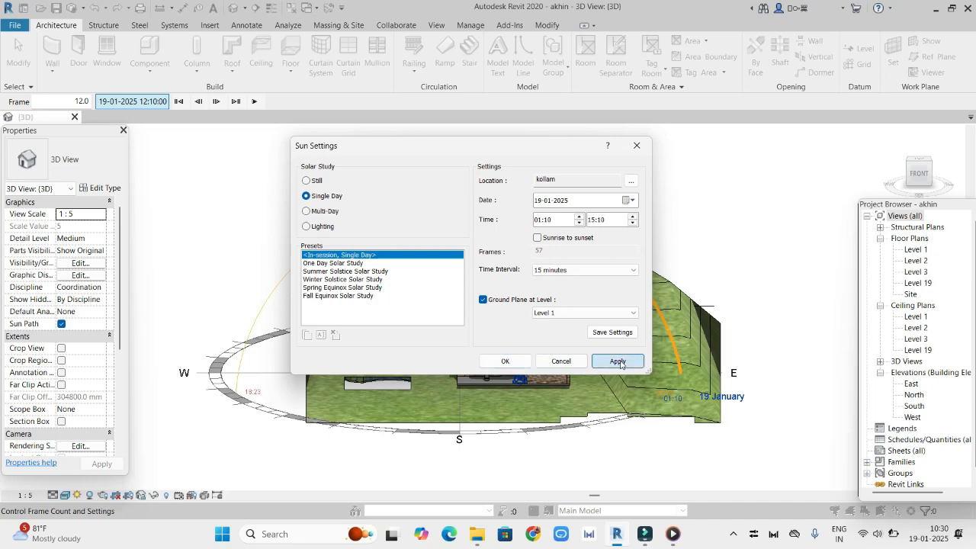
{"action": "left_click", "coordinate": [618, 361]}
{"action": "left_click", "coordinate": [505, 361]}
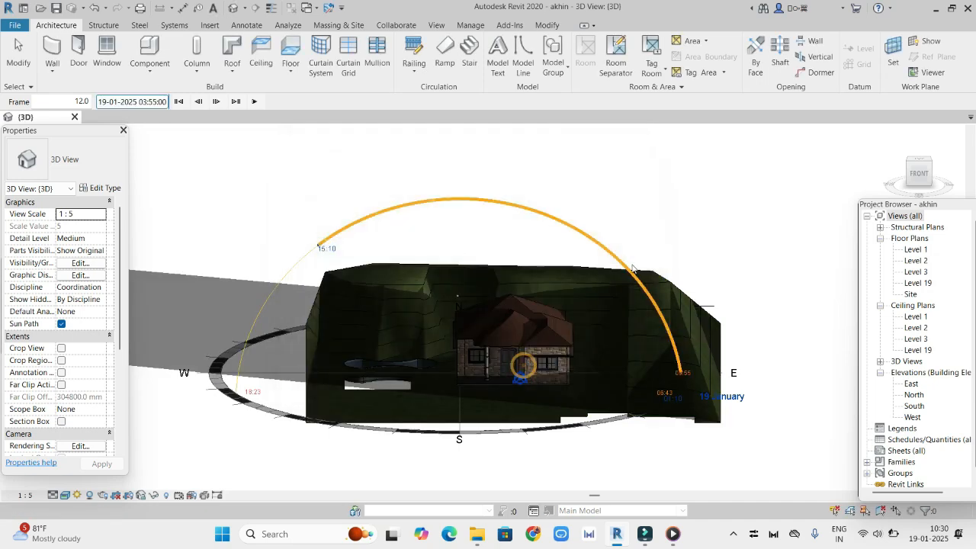
Advance the 15-minute solar study frame by frame to 10:55 to examine the shadows on the house
{"action": "left_click", "coordinate": [217, 102]}
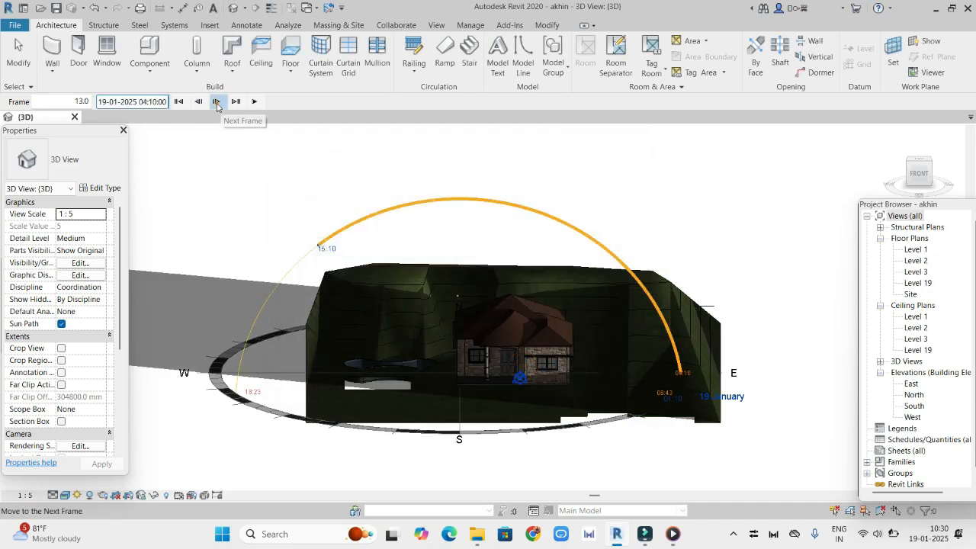
{"action": "left_click", "coordinate": [218, 101]}
{"action": "left_click", "coordinate": [219, 102]}
{"action": "left_click", "coordinate": [219, 102]}
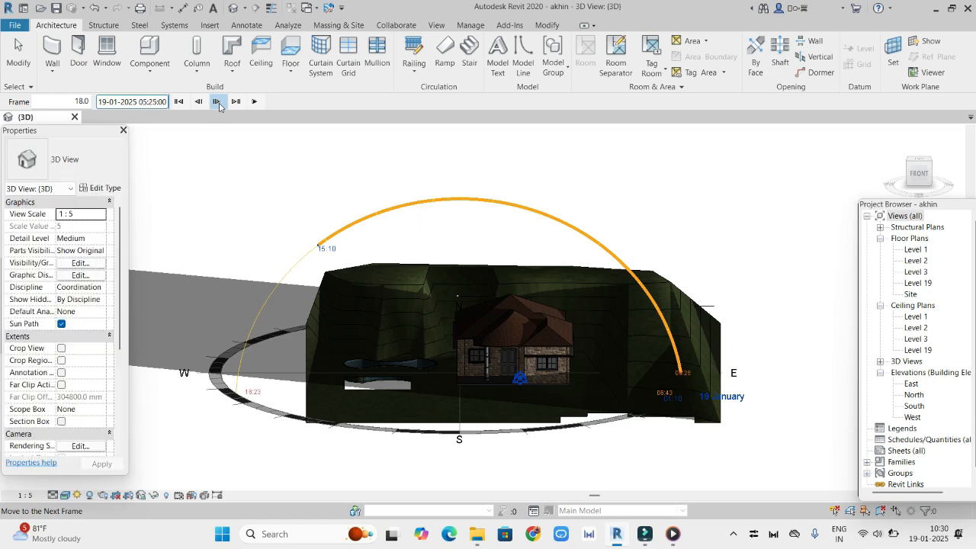
{"action": "left_click", "coordinate": [218, 102]}
{"action": "left_click", "coordinate": [217, 102]}
{"action": "left_click", "coordinate": [217, 101]}
{"action": "left_click", "coordinate": [217, 101]}
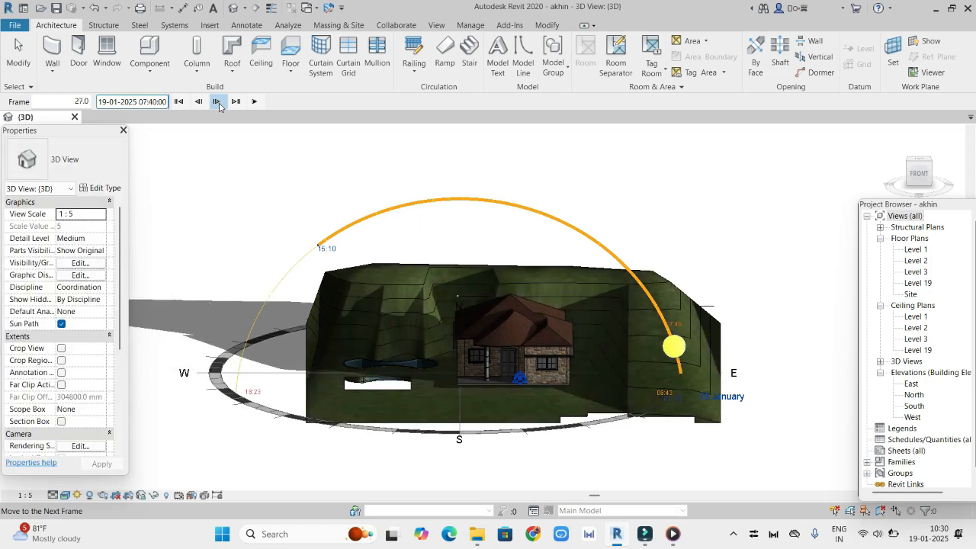
{"action": "left_click", "coordinate": [218, 102]}
{"action": "left_click", "coordinate": [218, 101]}
{"action": "left_click", "coordinate": [217, 102]}
{"action": "left_click", "coordinate": [217, 102]}
{"action": "left_click", "coordinate": [218, 101]}
{"action": "left_click", "coordinate": [217, 102]}
{"action": "left_click", "coordinate": [218, 101]}
{"action": "left_click", "coordinate": [218, 102]}
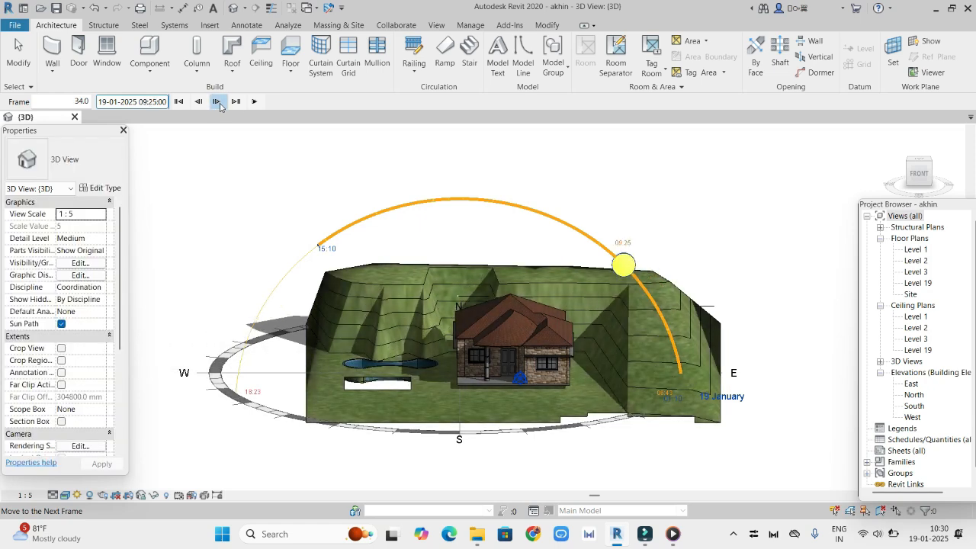
{"action": "left_click", "coordinate": [218, 102]}
{"action": "left_click", "coordinate": [218, 101]}
{"action": "left_click", "coordinate": [217, 101]}
{"action": "left_click", "coordinate": [217, 102]}
{"action": "left_click", "coordinate": [217, 101]}
{"action": "left_click", "coordinate": [218, 102]}
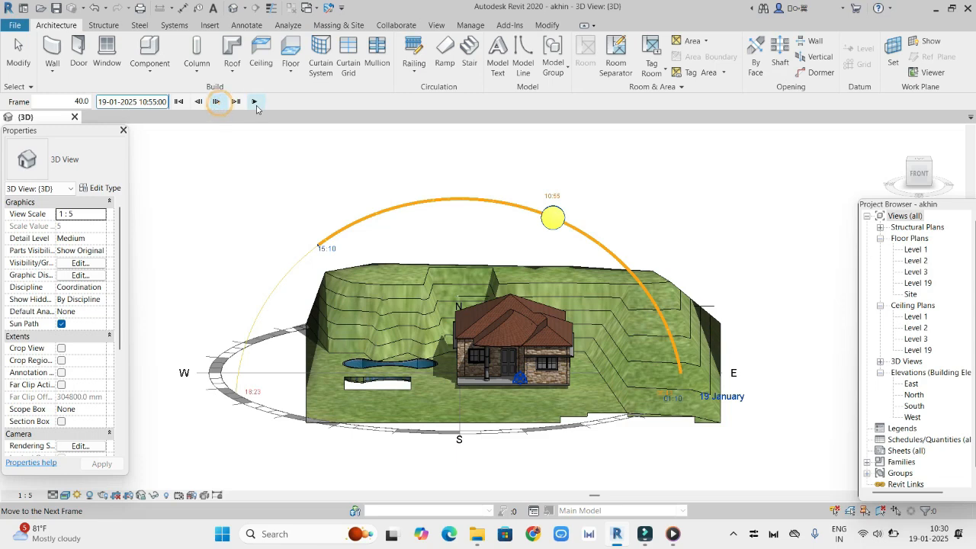
Play the 15-minute single-day animation, and switch the solar study to Multi-Day for 19-01-2025 to 02-02-2025
{"action": "left_click", "coordinate": [256, 102]}
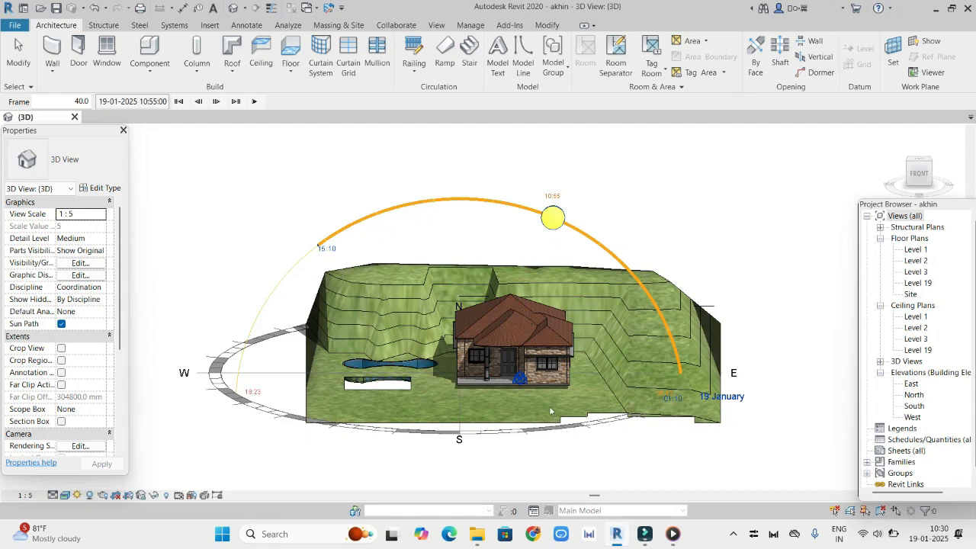
{"action": "left_click", "coordinate": [149, 104]}
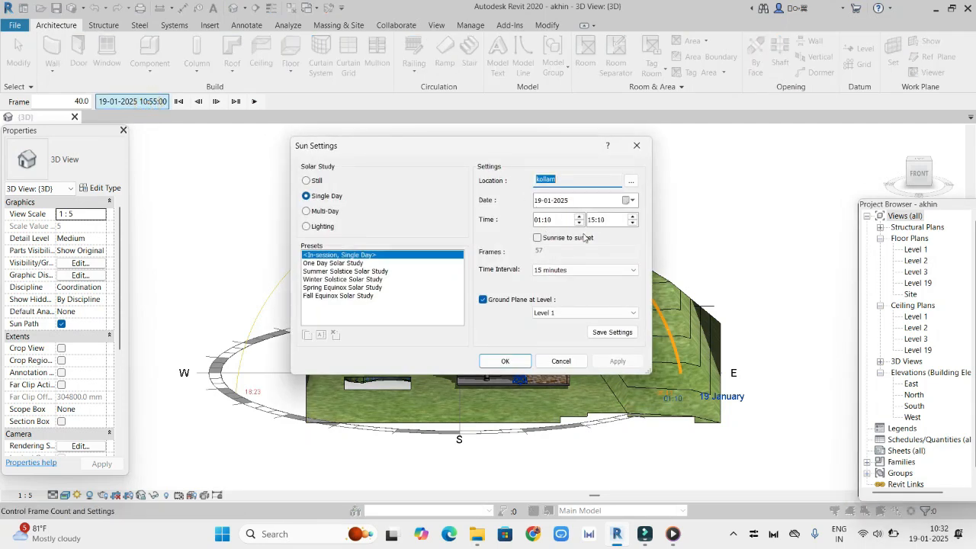
{"action": "left_click", "coordinate": [308, 211]}
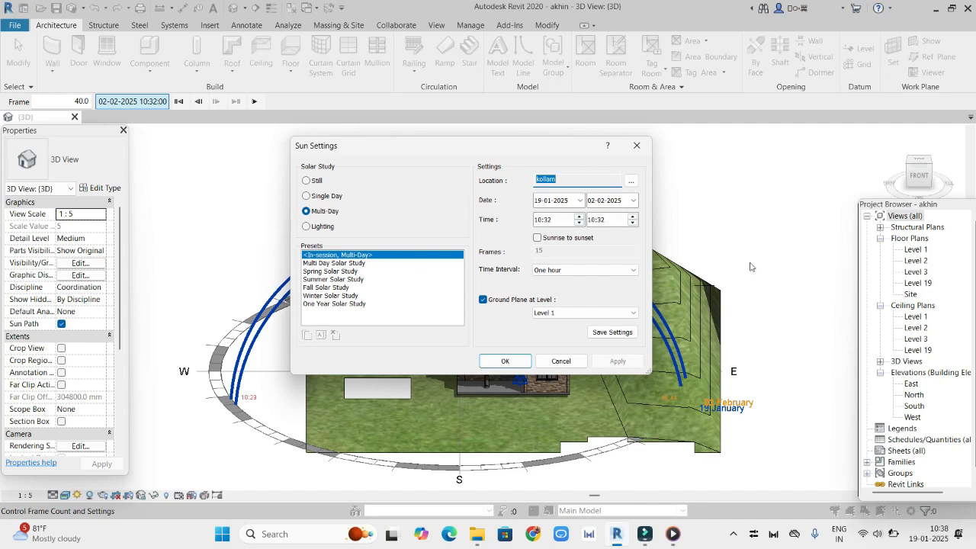
{"action": "left_click", "coordinate": [636, 145]}
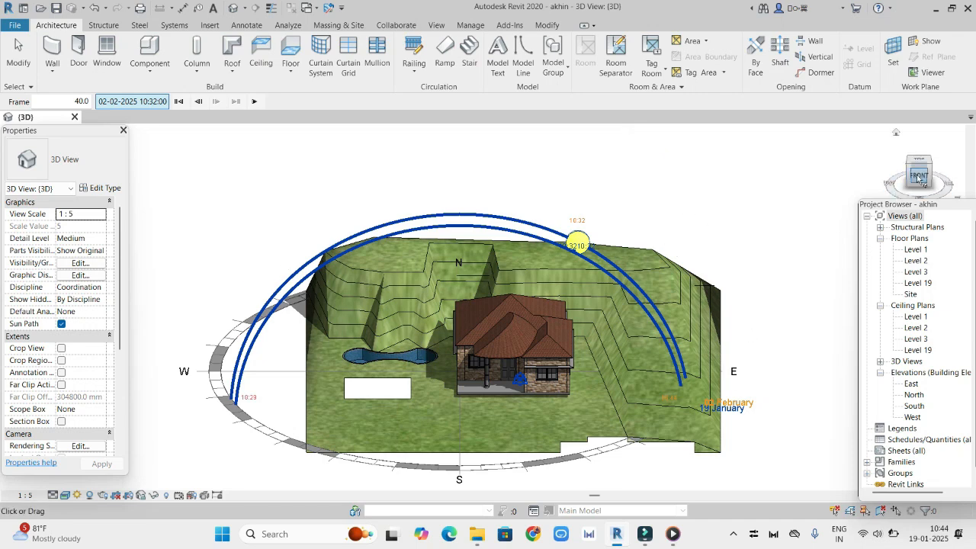
{"action": "left_click_drag", "start_coordinate": [919, 181], "coordinate": [708, 412]}
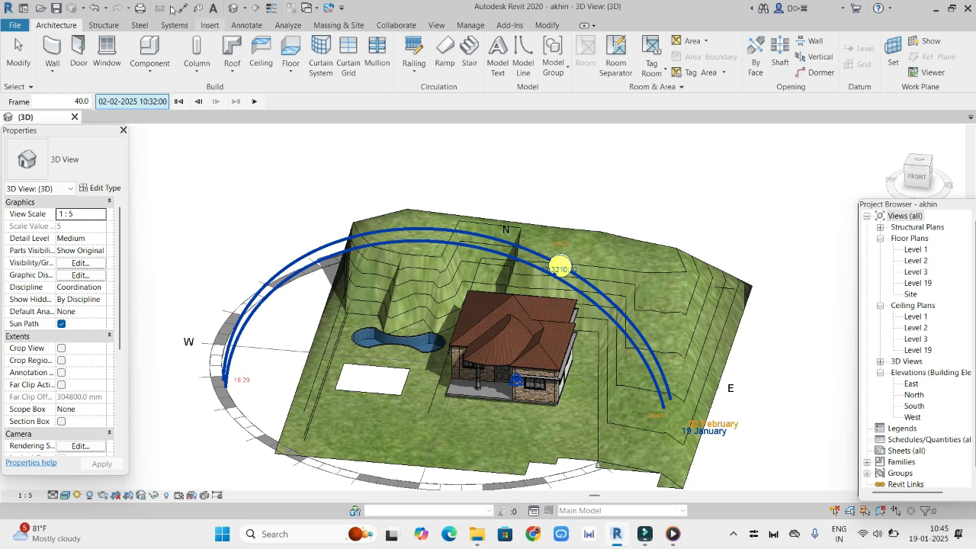
Start a solar study export with all frames at 15 frames/sec in the Realistic with Edges visual style
{"action": "left_click", "coordinate": [14, 26]}
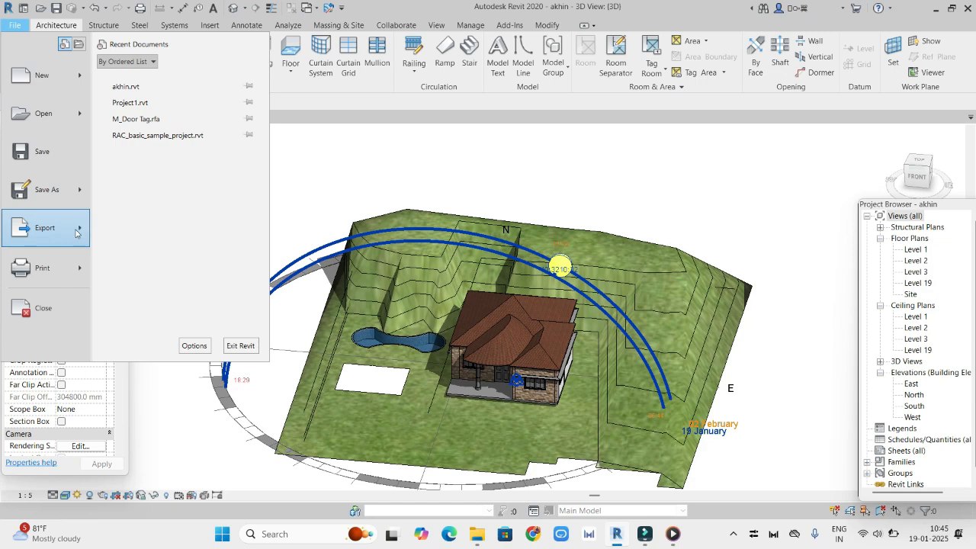
{"action": "mouse_move", "coordinate": [82, 231]}
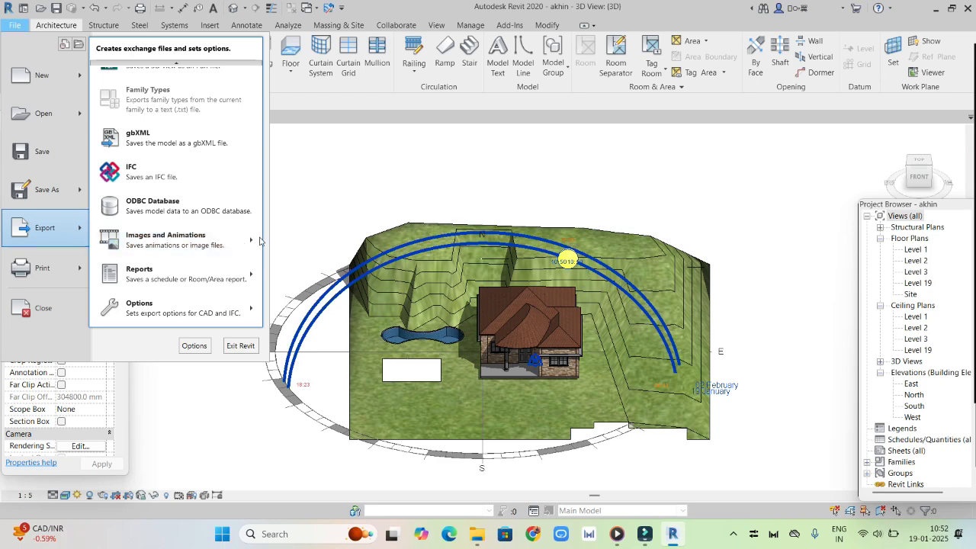
{"action": "mouse_move", "coordinate": [249, 241]}
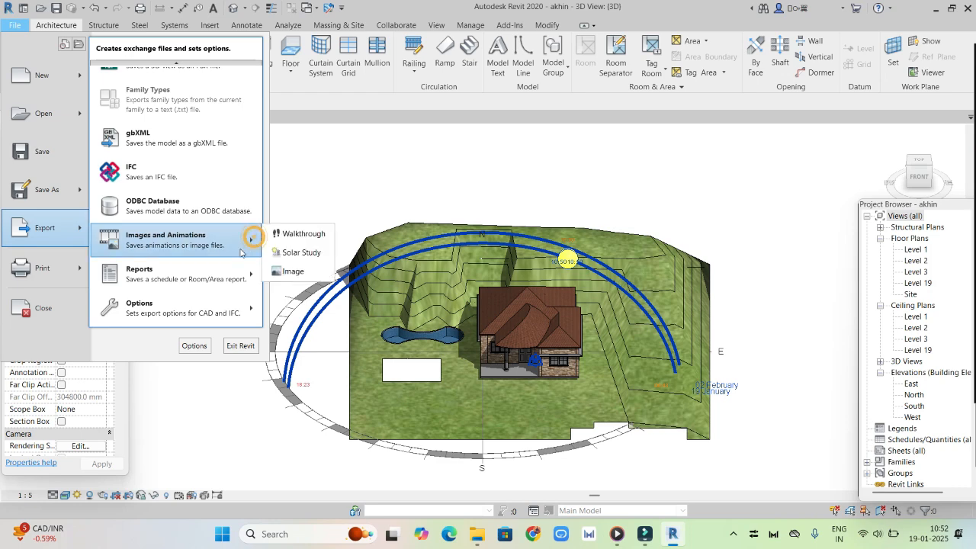
{"action": "left_click", "coordinate": [321, 255]}
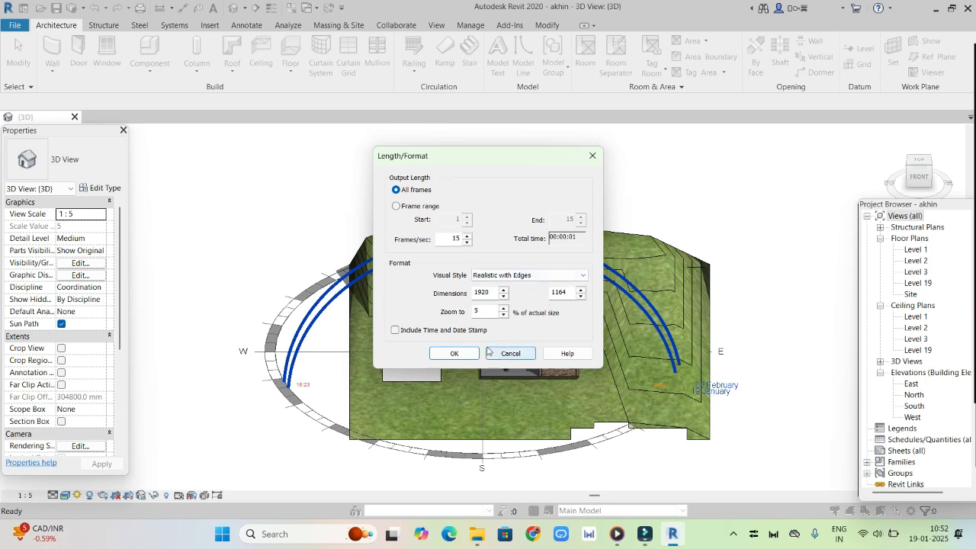
{"action": "left_click", "coordinate": [396, 206]}
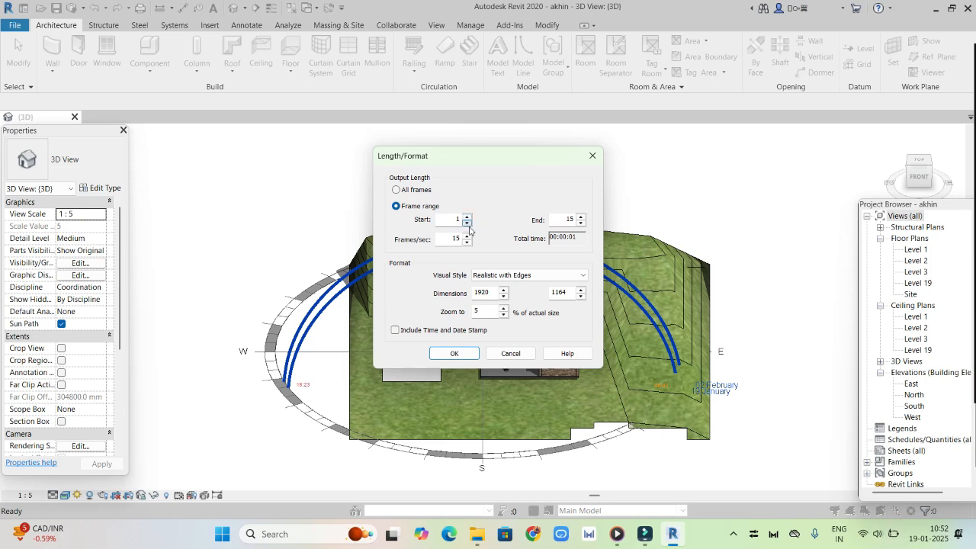
{"action": "left_click", "coordinate": [397, 191]}
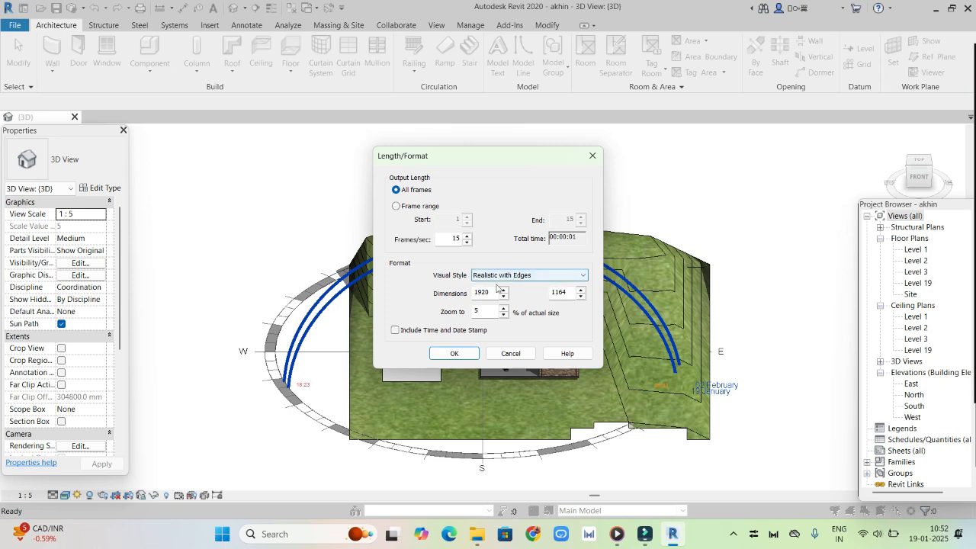
{"action": "left_click", "coordinate": [580, 276]}
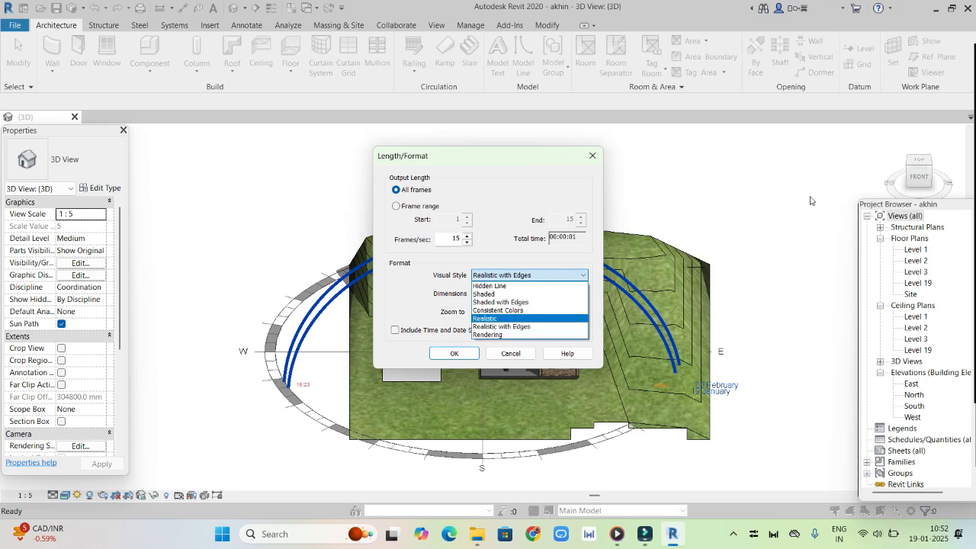
{"action": "left_click", "coordinate": [528, 327]}
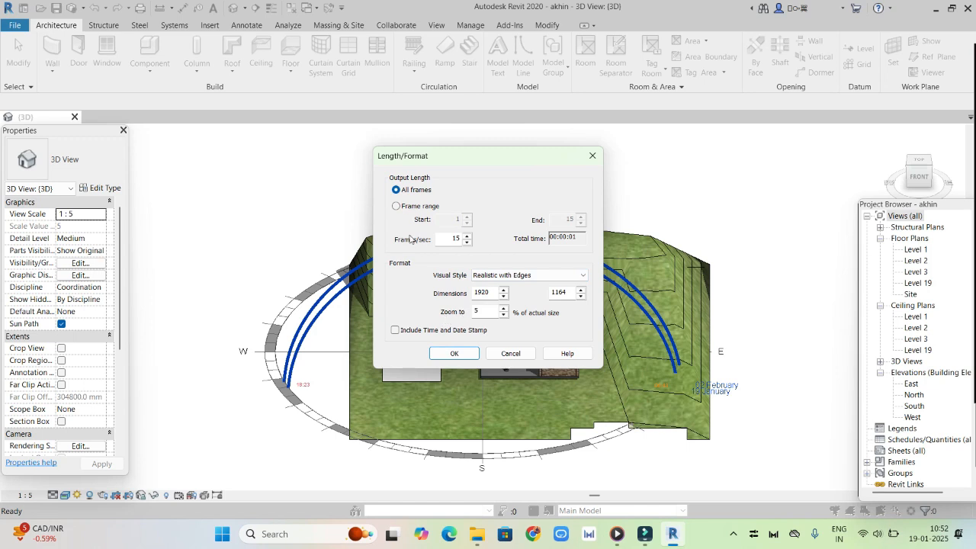
{"action": "left_click", "coordinate": [467, 236]}
{"action": "left_click", "coordinate": [454, 353]}
Save the animated solar study as an AVI file in New folder on Data (D:) with Full Frames (Uncompressed) compression
{"action": "scroll", "coordinate": [297, 328], "scroll_direction": "down", "scroll_amount": 1}
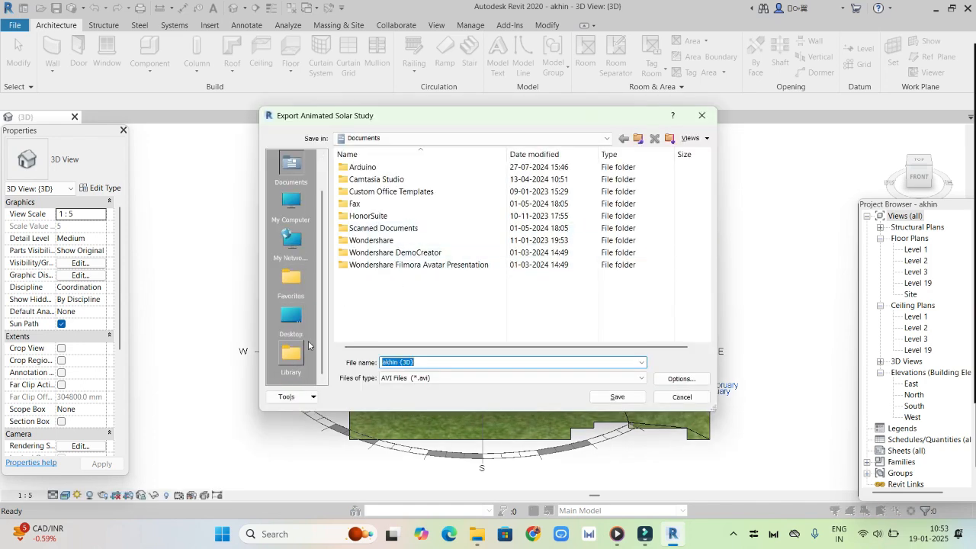
{"action": "left_click", "coordinate": [295, 320]}
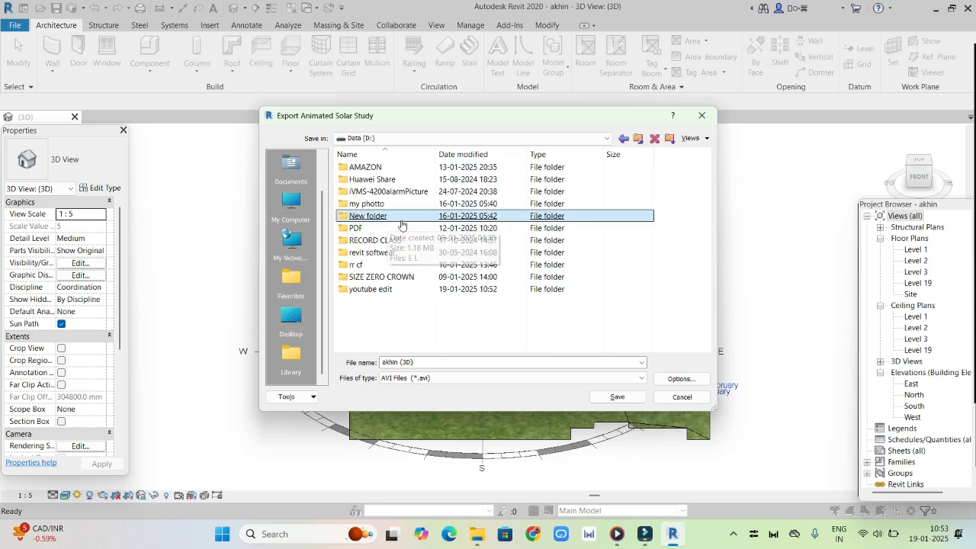
{"action": "double_click", "coordinate": [402, 218]}
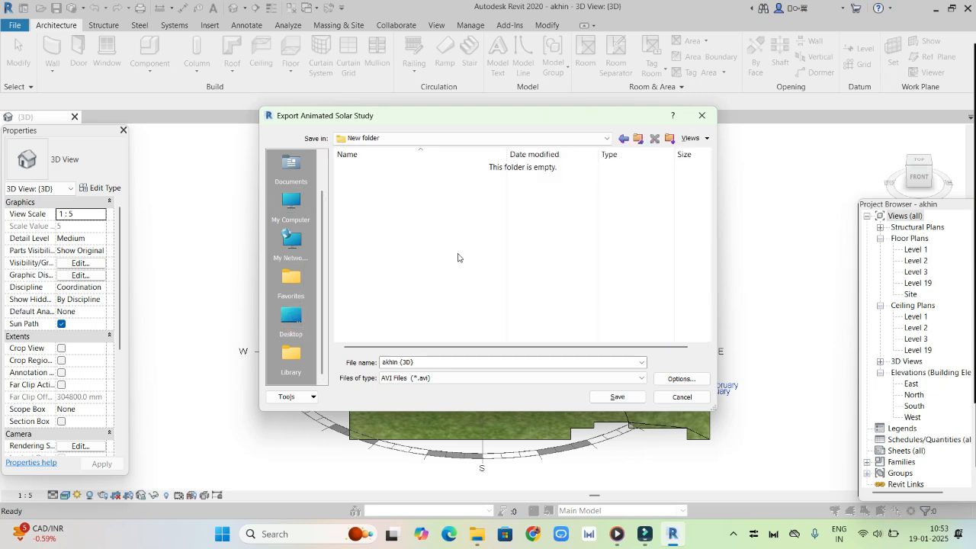
{"action": "left_click", "coordinate": [617, 396]}
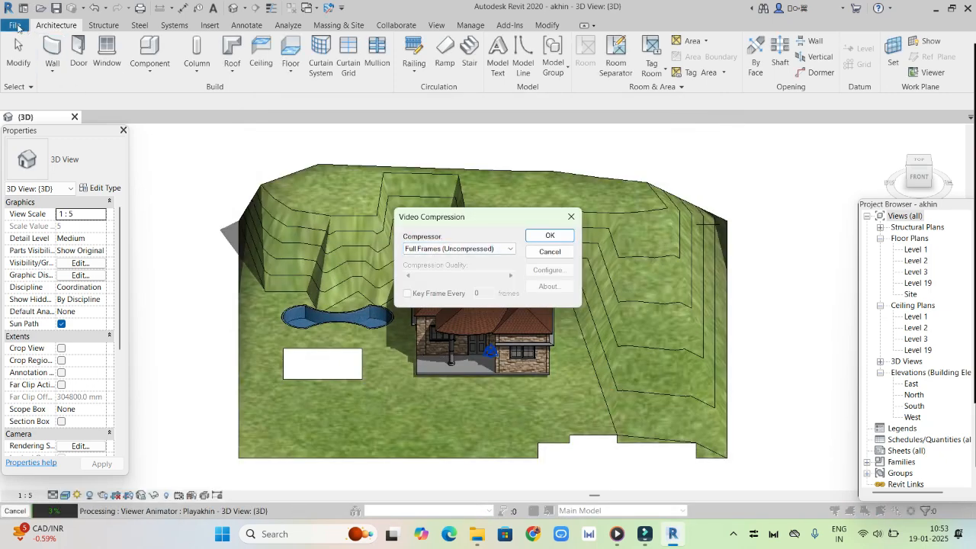
{"action": "key", "text": "Return"}
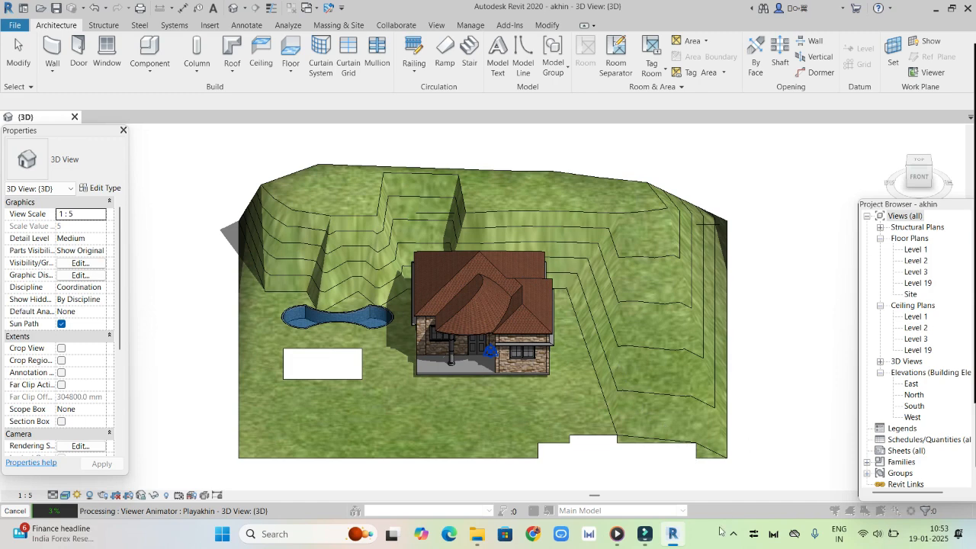
In File Explorer, open the exported AVI from New folder on Data (D:), always using Media Player, and try to play it
{"action": "mouse_move", "coordinate": [476, 534]}
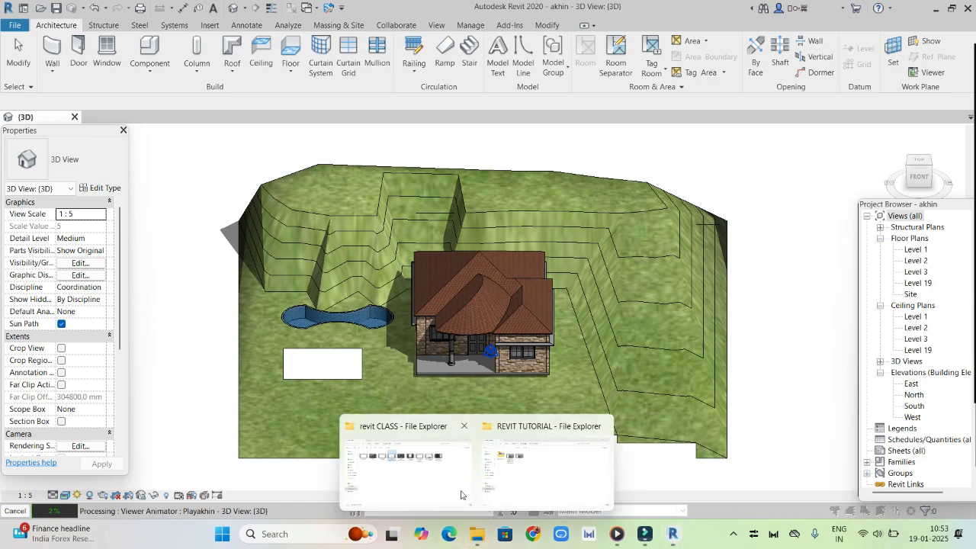
{"action": "left_click", "coordinate": [582, 479]}
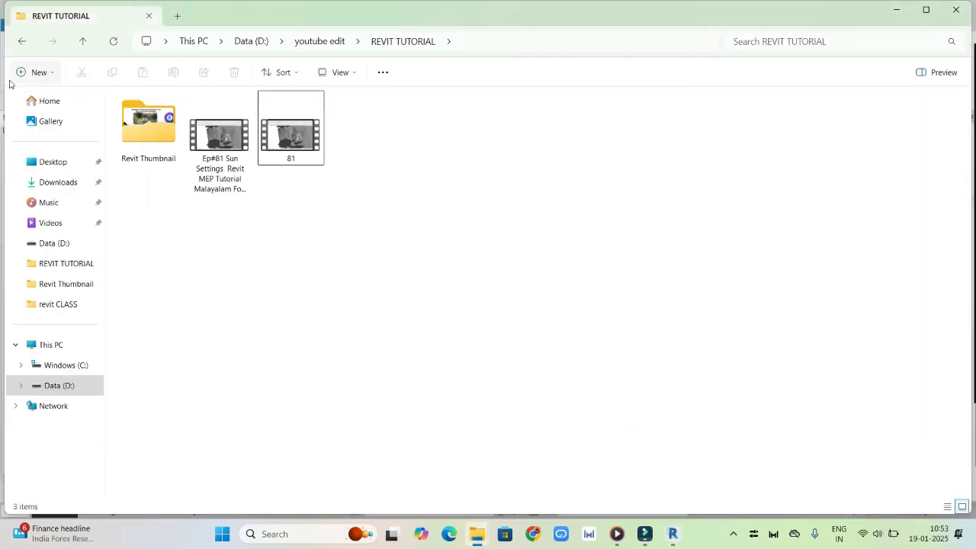
{"action": "left_click", "coordinate": [21, 43]}
{"action": "left_click", "coordinate": [143, 128]}
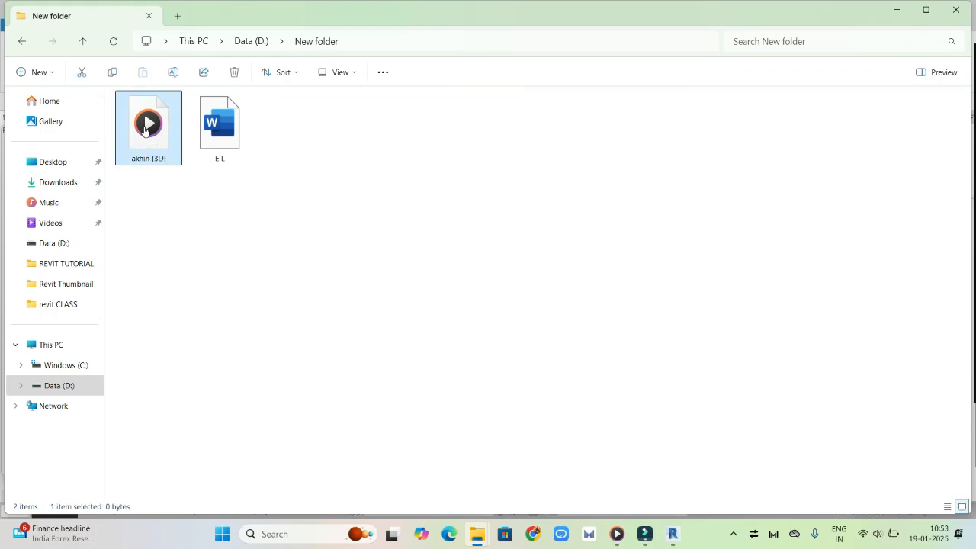
{"action": "double_click", "coordinate": [145, 130]}
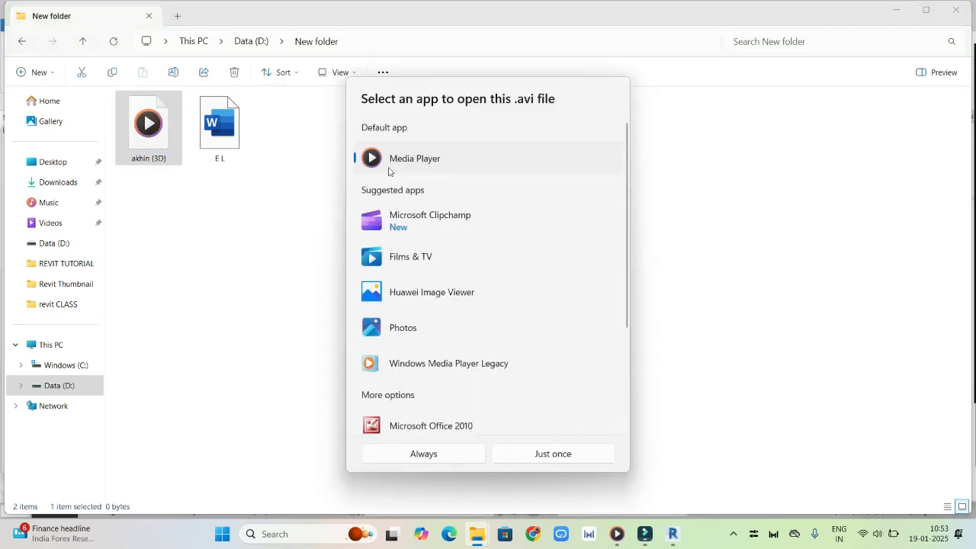
{"action": "left_click", "coordinate": [411, 158]}
{"action": "left_click", "coordinate": [462, 456]}
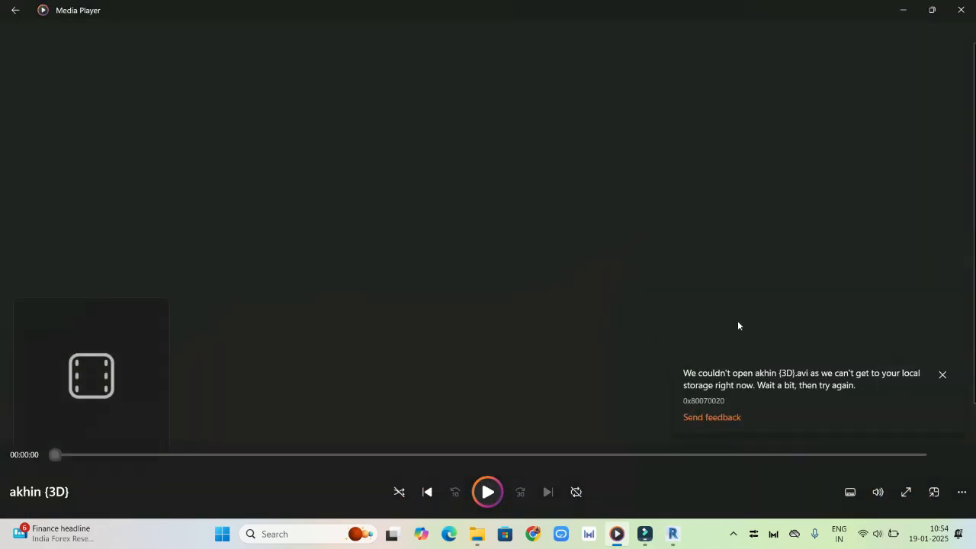
{"action": "left_click", "coordinate": [486, 494]}
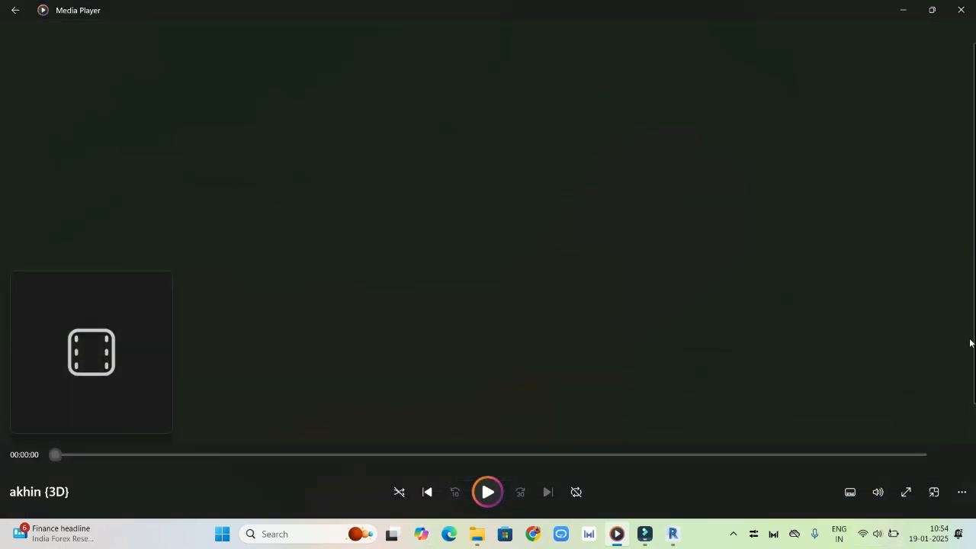